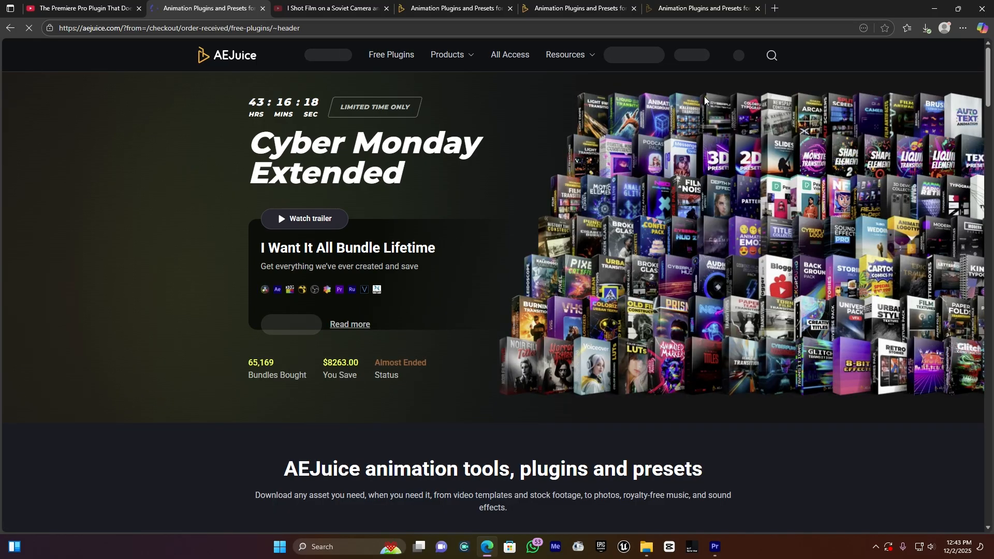
Step: Check the downloaded AEJuice pack manager, switch to Premiere Pro, and open the AEJuice Pack Manager 4 extension in an enlarged window
left_click(926, 29)
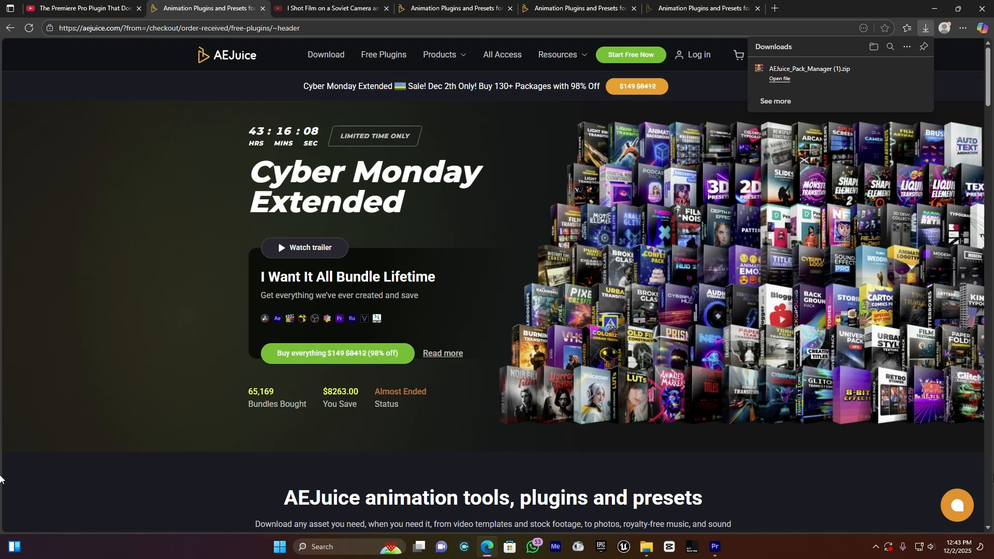
left_click(720, 548)
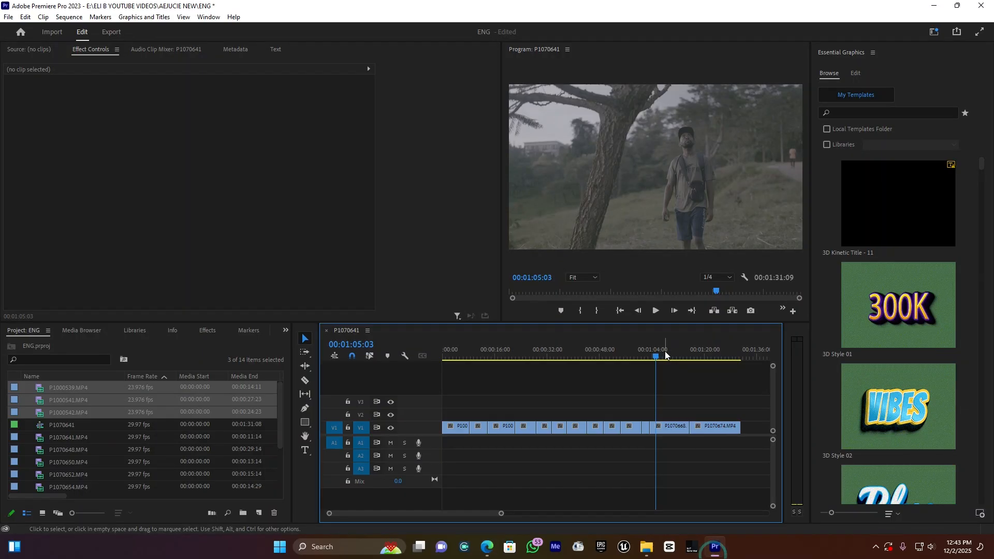
left_click(208, 17)
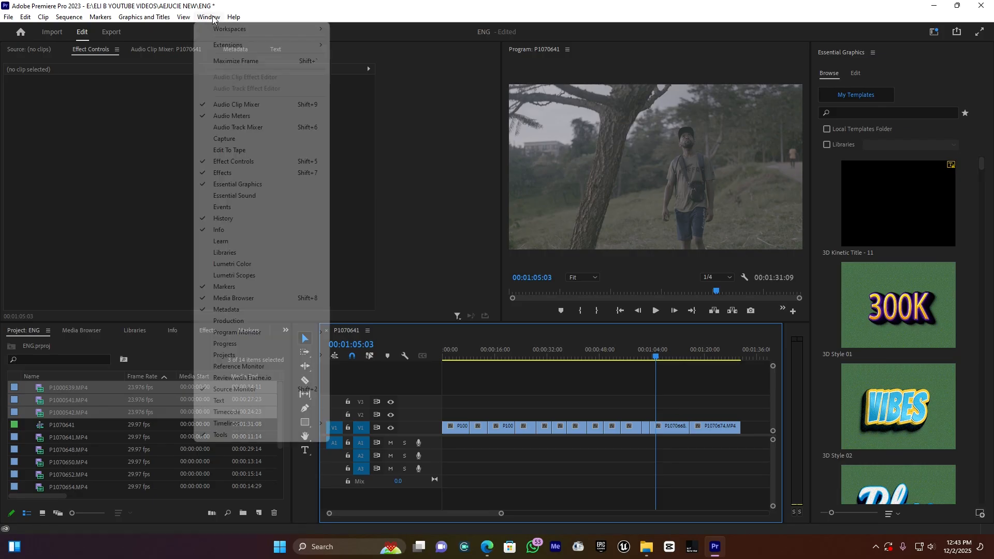
mouse_move(243, 51)
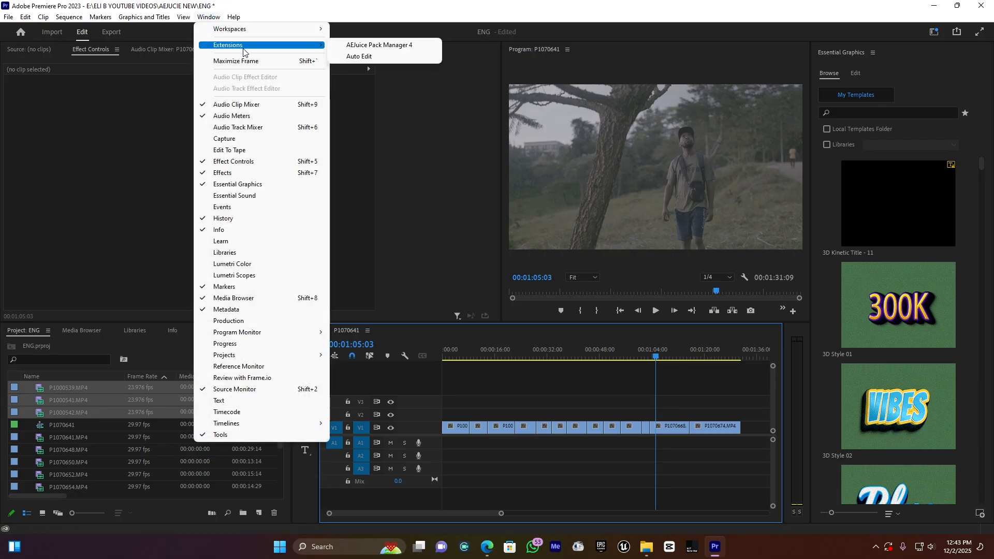
left_click(362, 45)
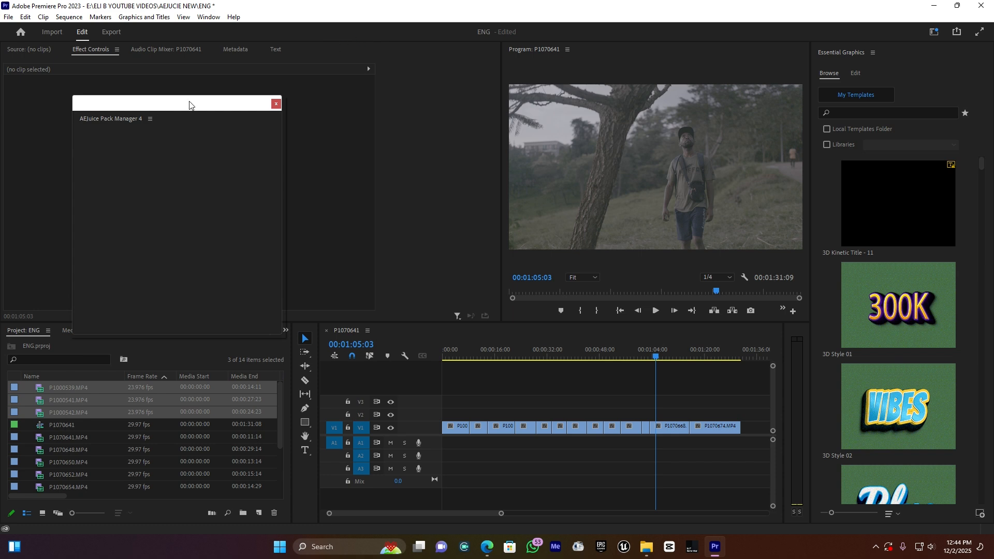
left_click_drag(327, 322, 765, 492)
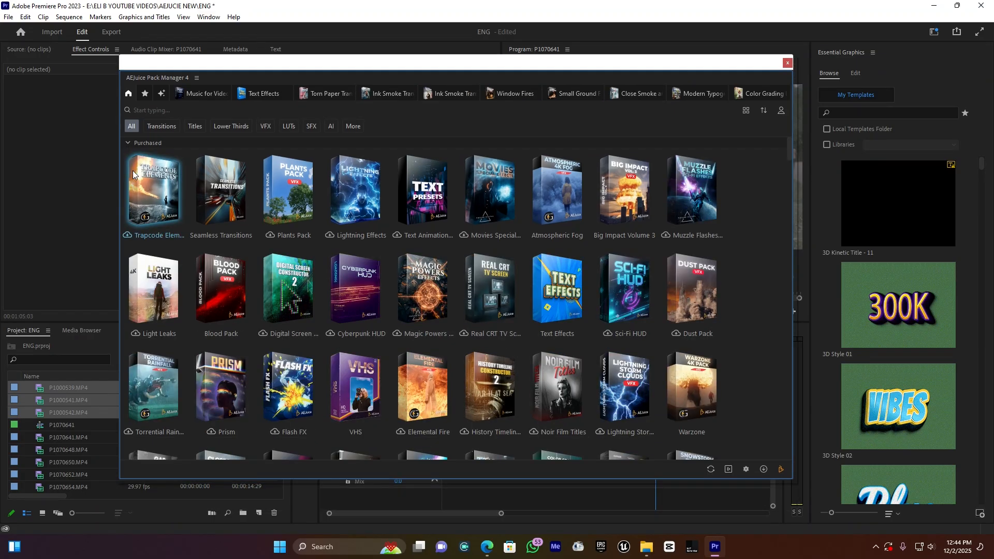
Step: Look through the purchased and free packs in the full AEJuice library
left_click(126, 144)
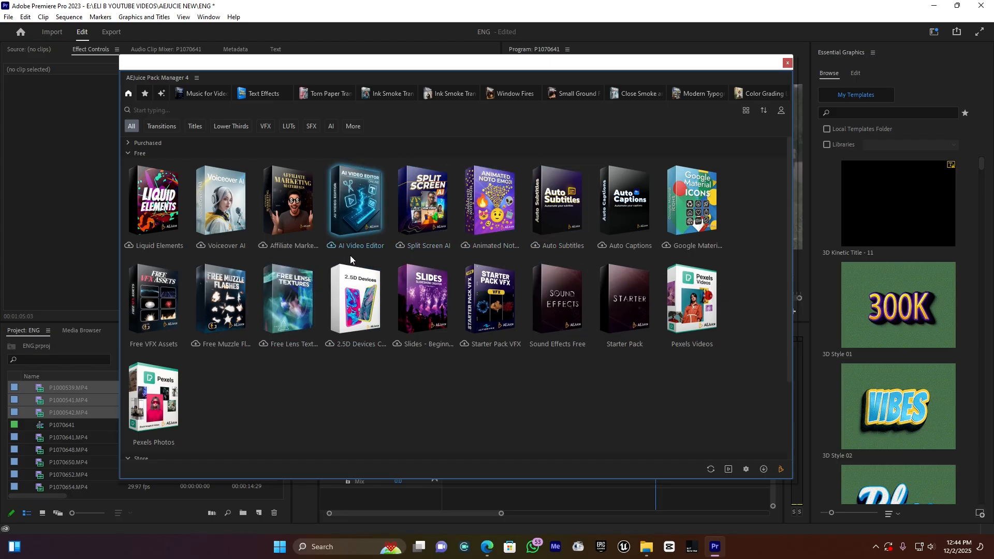
left_click(130, 142)
scroll(445, 247, "down", 3)
scroll(449, 248, "down", 15)
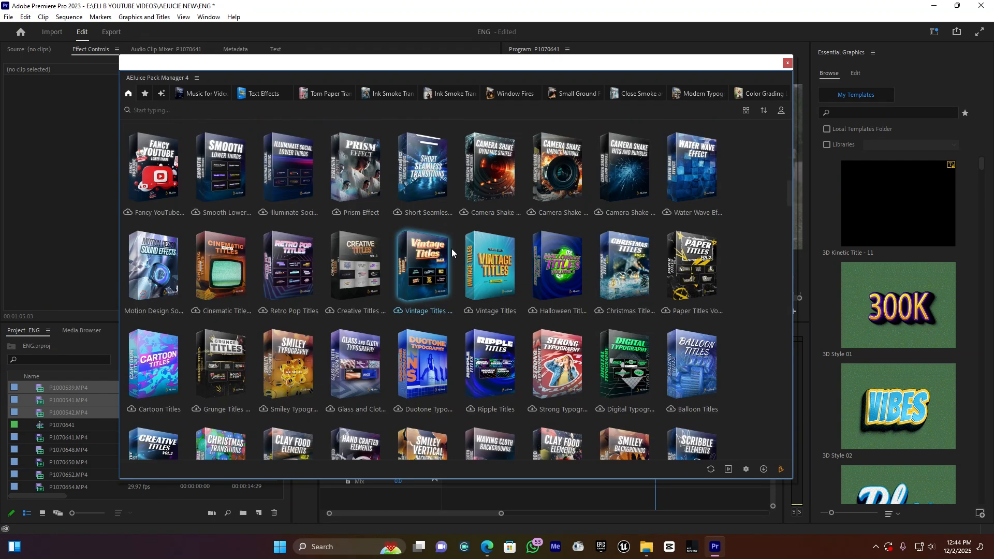
scroll(451, 253, "down", 1)
scroll(490, 260, "up", 12)
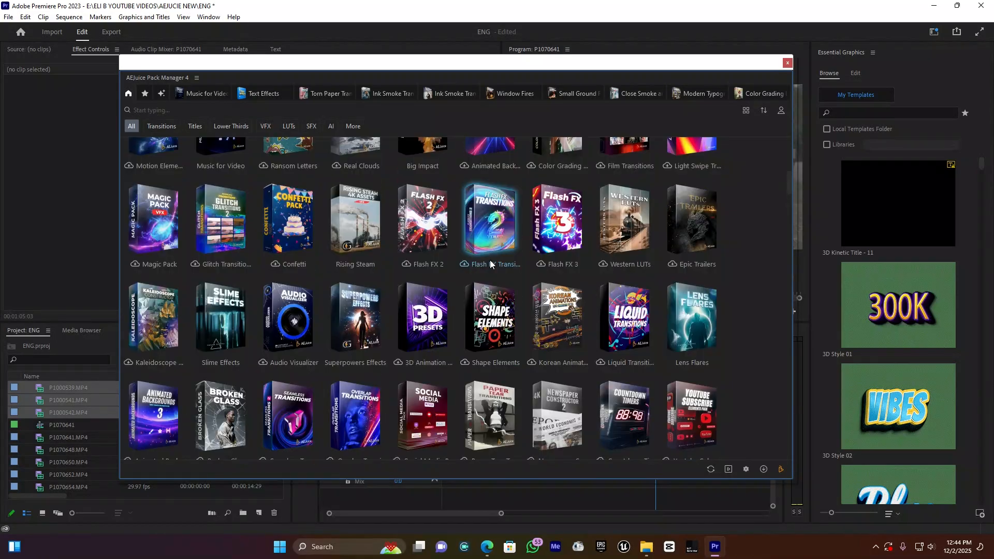
scroll(490, 260, "up", 5)
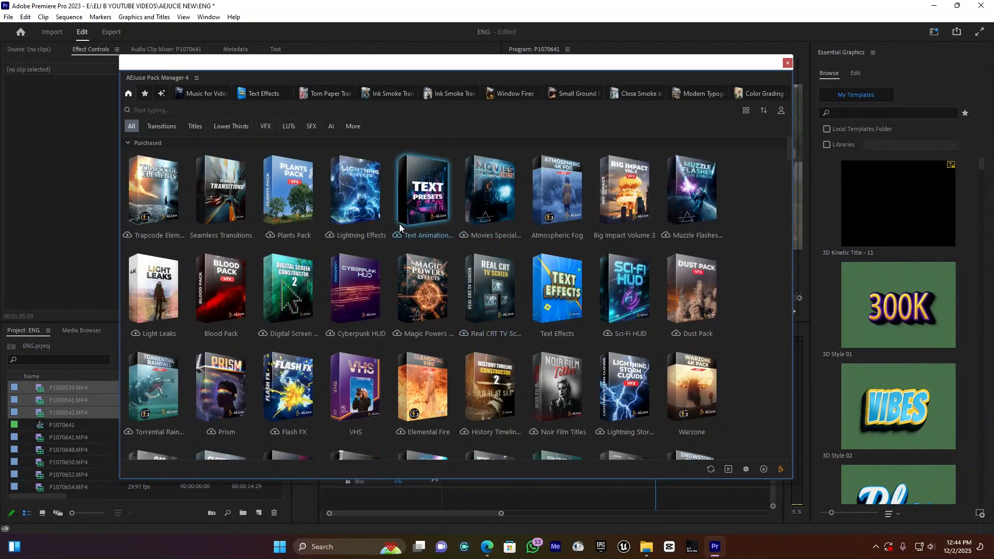
Step: Browse the packs in the Transitions, Titles, Lower Thirds, VFX, LUTs and SFX categories
left_click(166, 126)
scroll(328, 288, "down", 6)
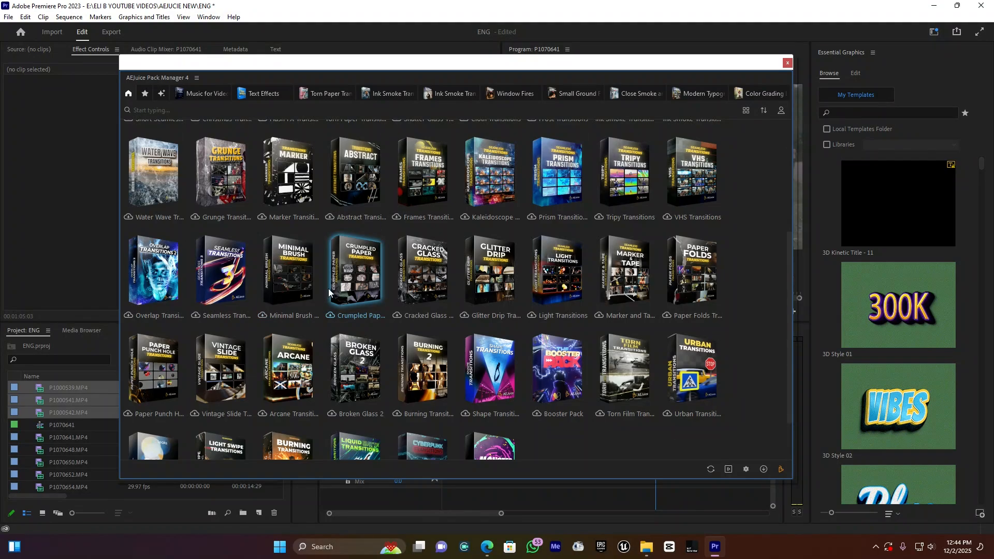
scroll(208, 166, "up", 6)
left_click(193, 127)
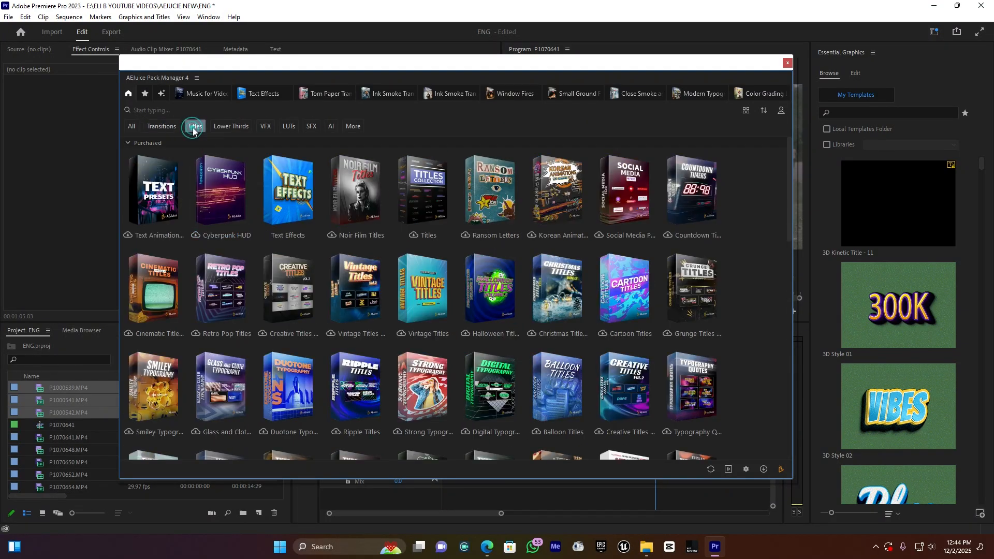
left_click(231, 128)
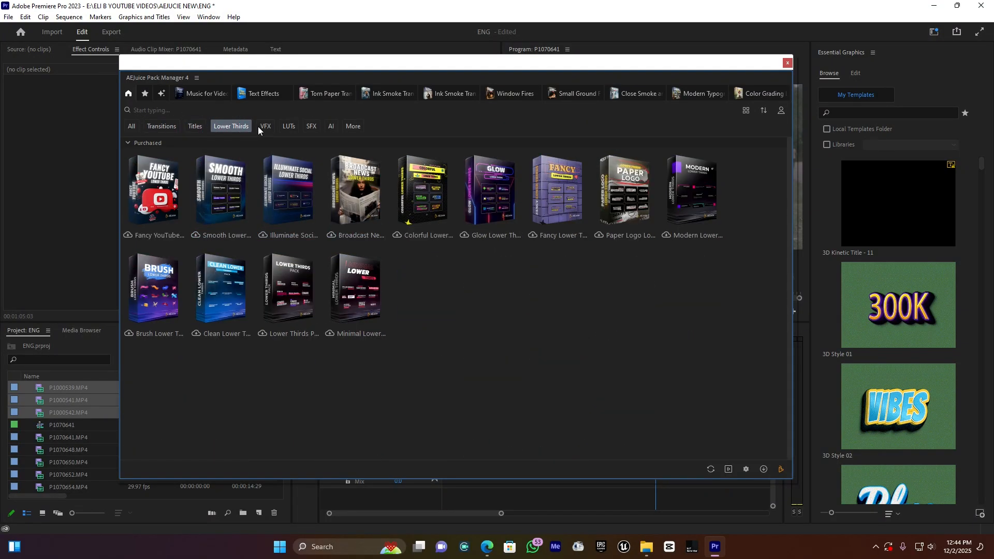
left_click(263, 126)
scroll(414, 311, "down", 8)
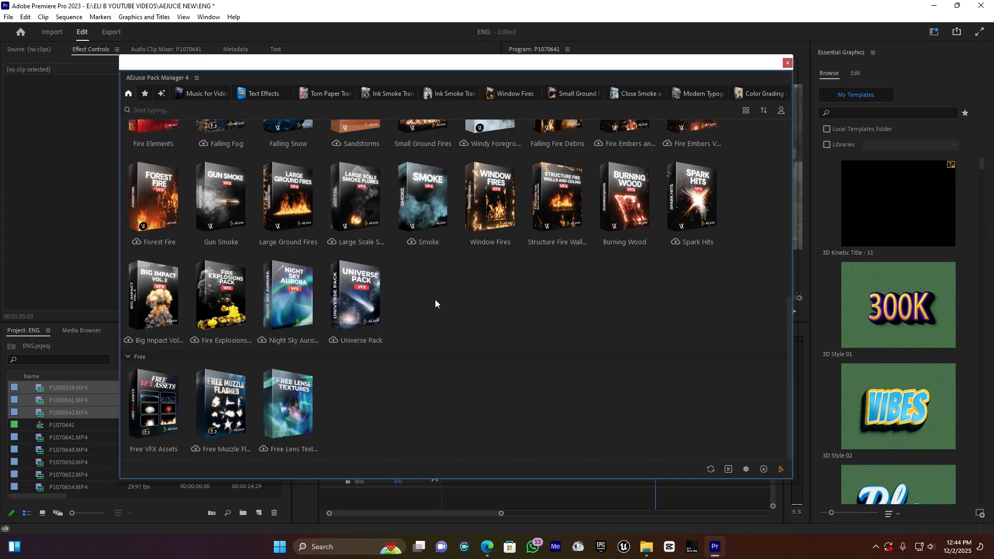
scroll(435, 299, "up", 8)
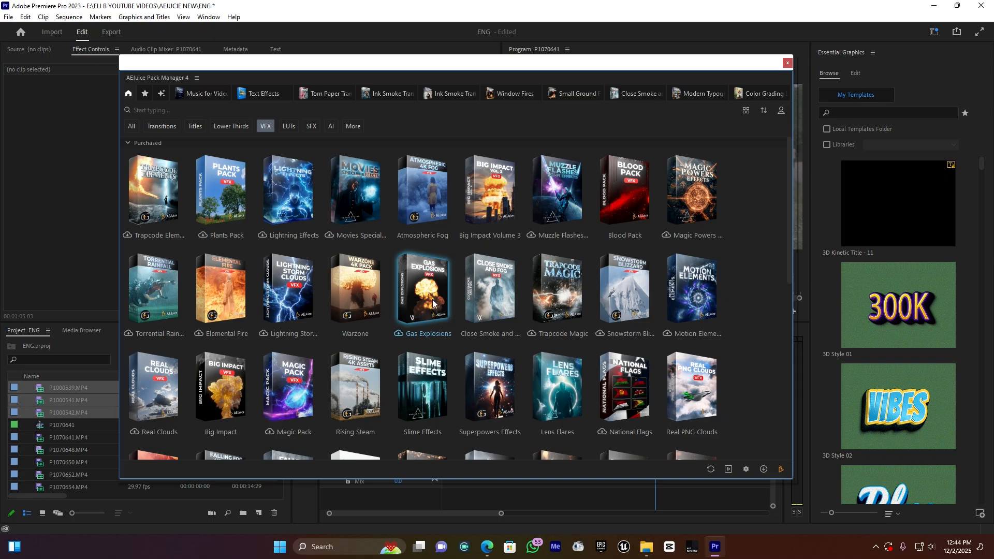
left_click(293, 127)
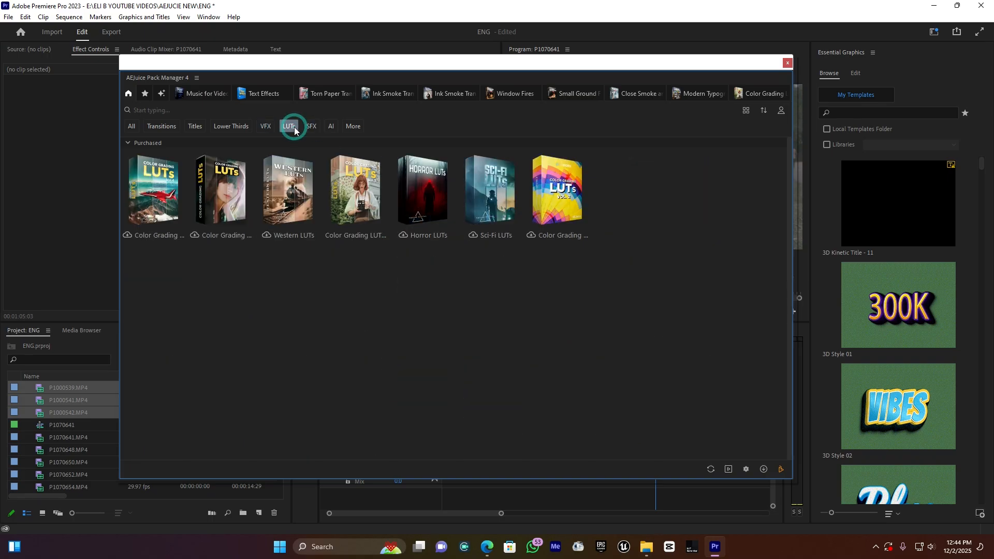
left_click(312, 126)
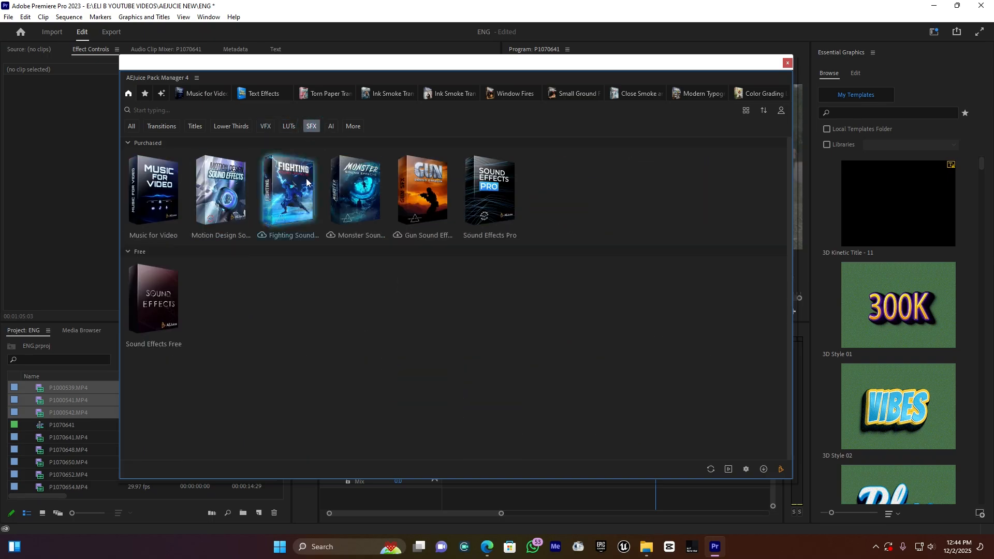
Step: Show the Transitions category, uncover the timeline, and select the first two clips, P1000539.MP4 and P1070641.MP4
left_click(161, 126)
left_click_drag(515, 70, 112, 76)
left_click(461, 348)
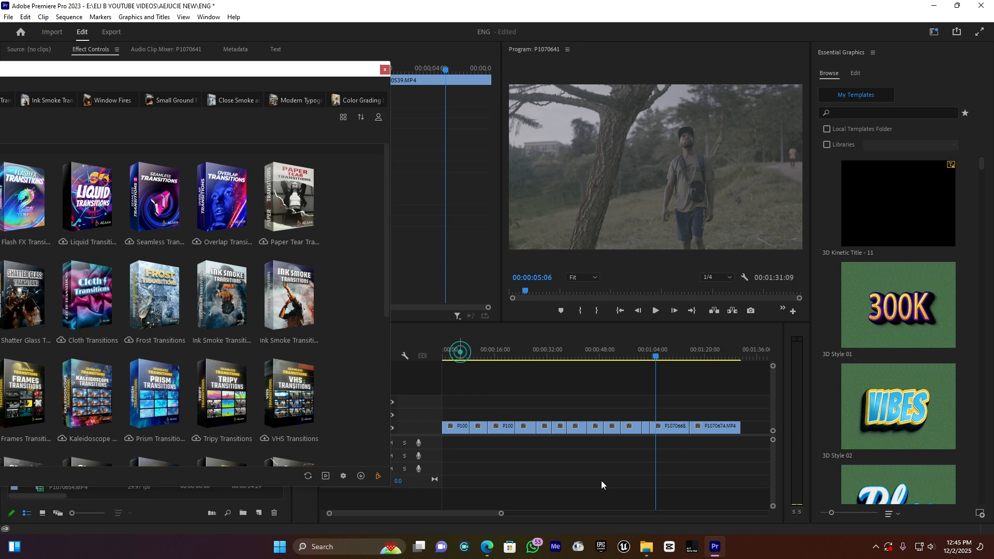
left_click_drag(500, 513, 455, 514)
left_click(535, 513)
left_click(512, 485)
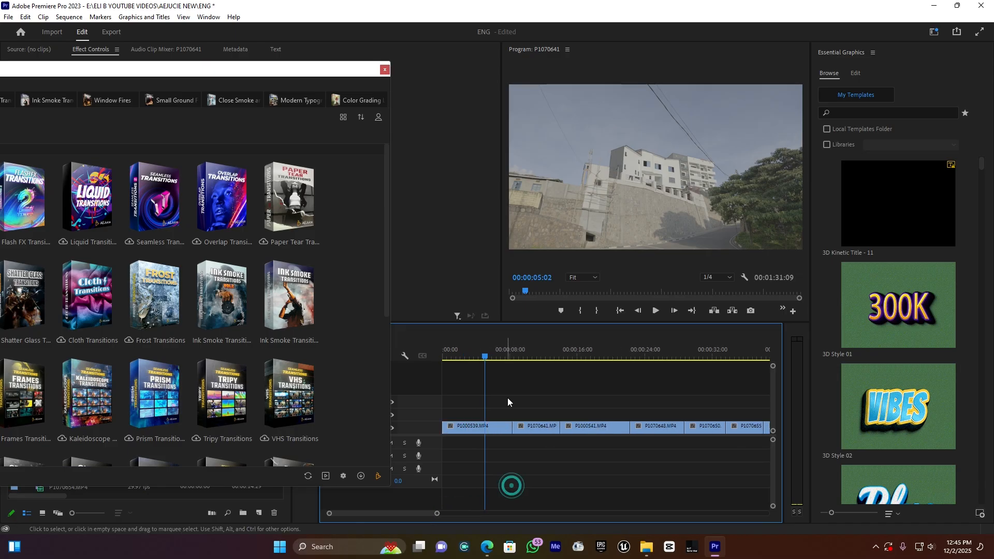
left_click_drag(500, 391, 541, 458)
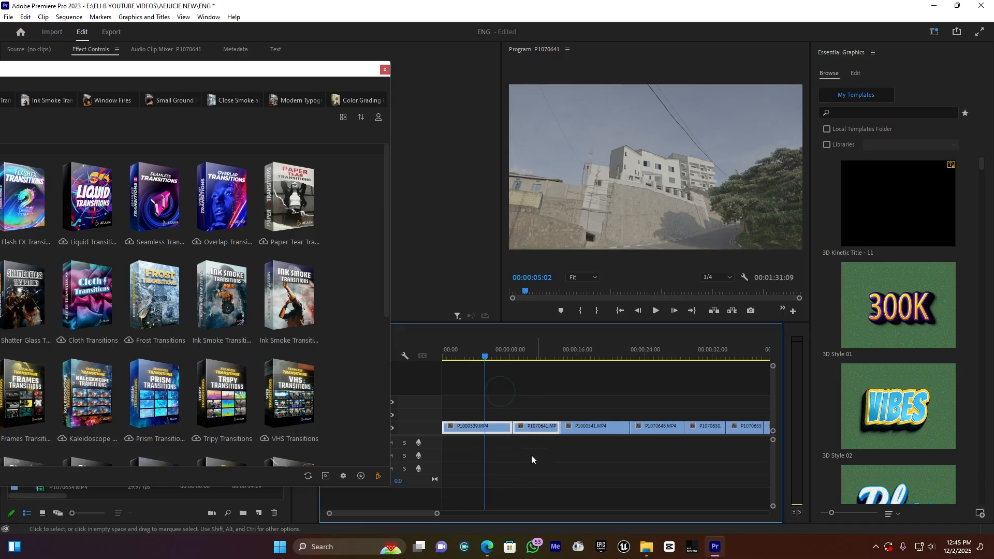
Step: Review the transition packs, including Ink Smoke Transitions, and open the Torn Paper Transitions pack
left_click_drag(269, 69, 759, 53)
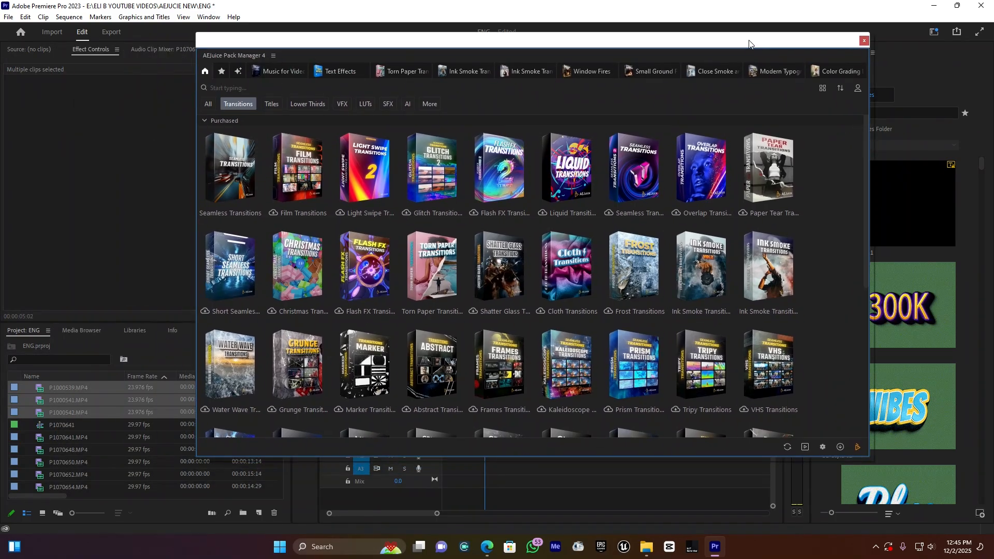
scroll(533, 246, "down", 2)
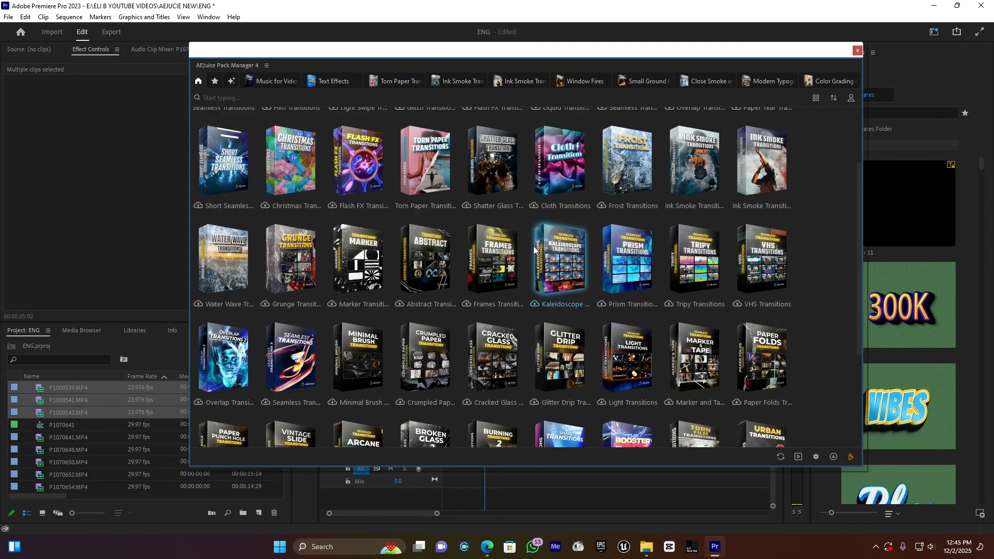
scroll(448, 320, "up", 2)
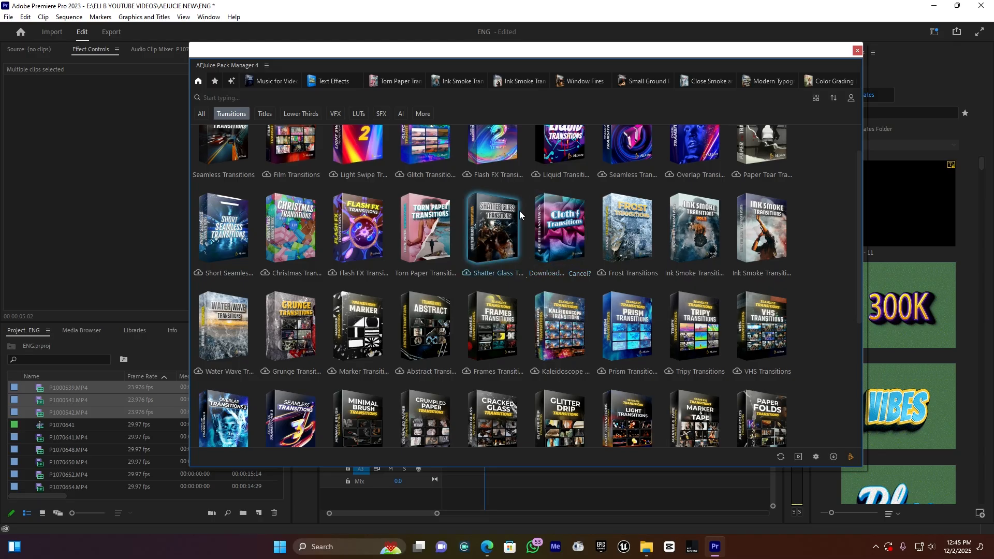
left_click(397, 81)
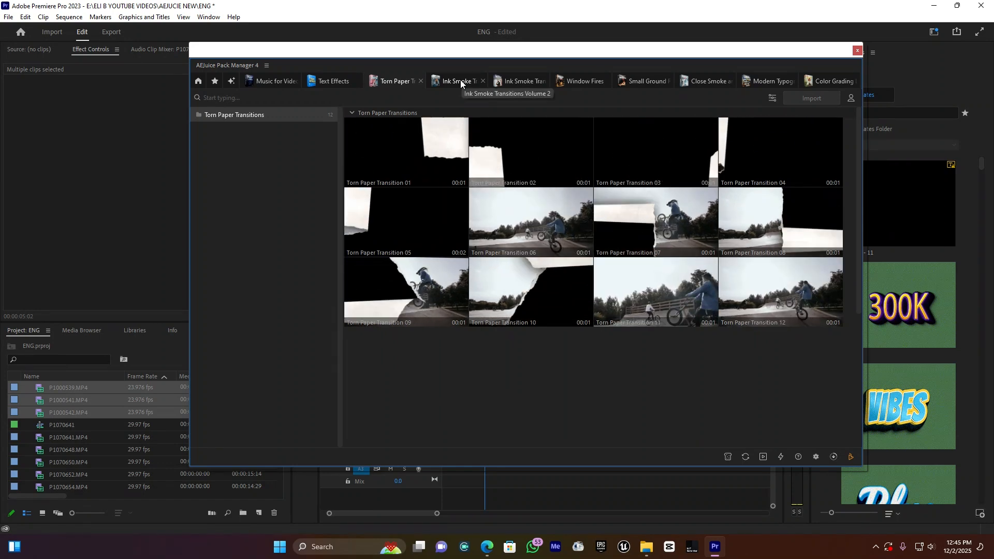
left_click(460, 81)
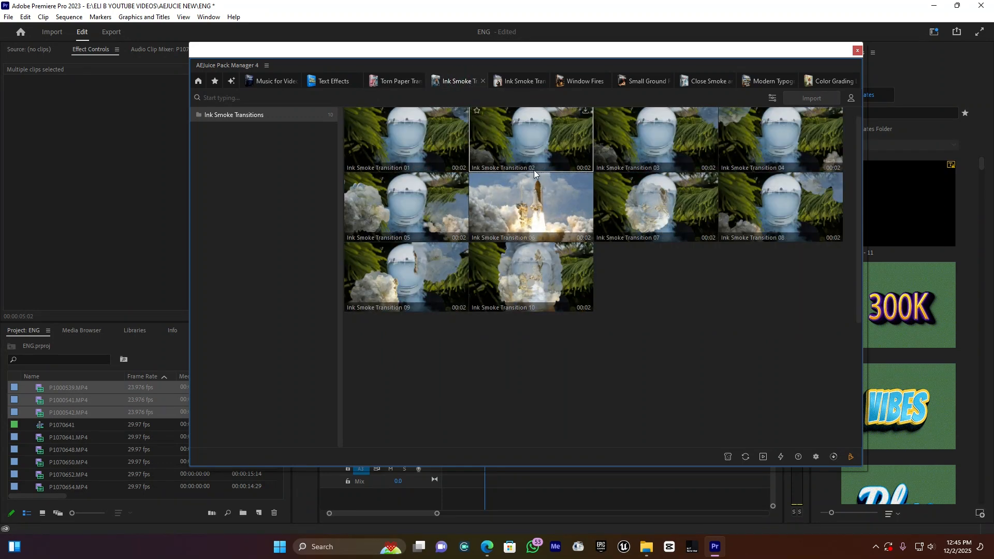
left_click(398, 82)
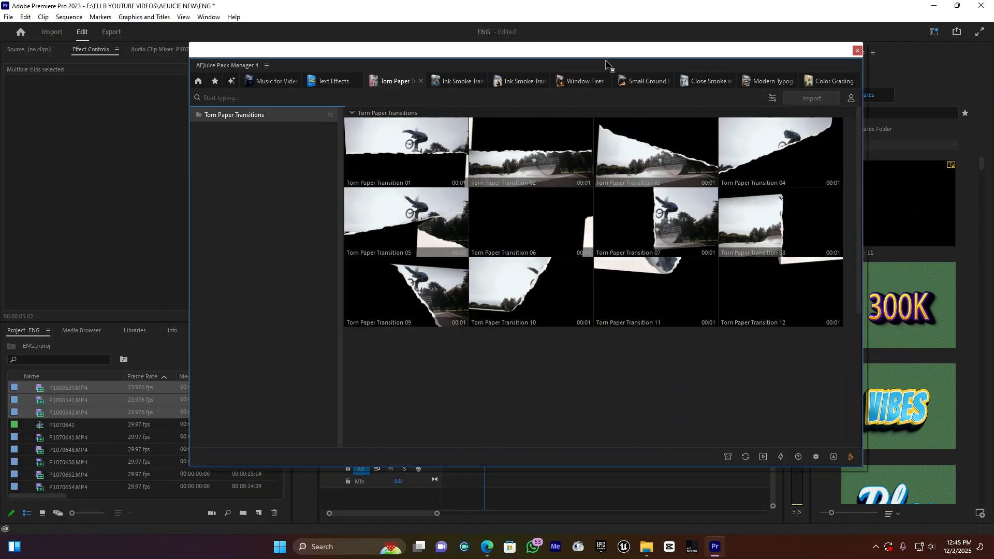
Step: Import Torn Paper Transition 06 onto the cut between the two selected clips and uncover the timeline
left_click_drag(598, 58, 354, 61)
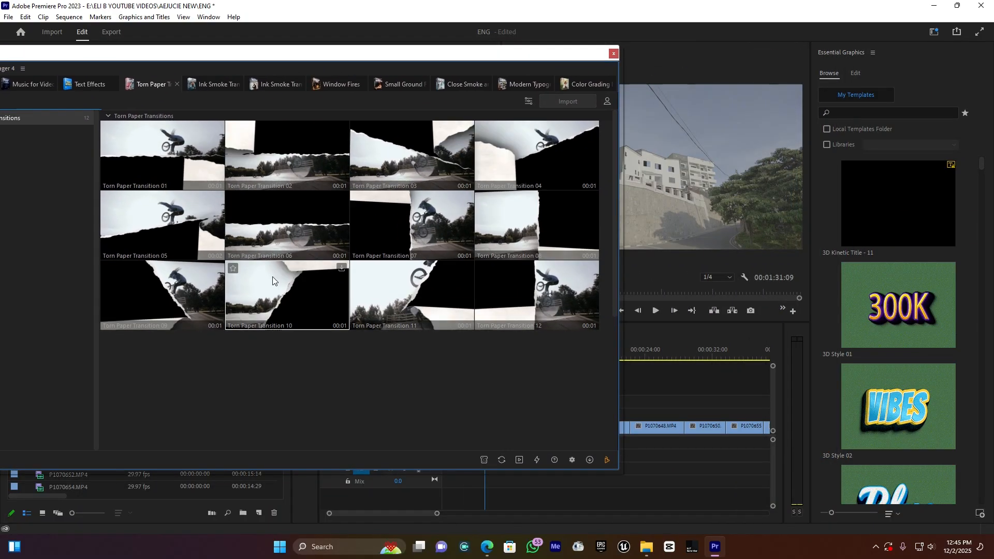
left_click(284, 219)
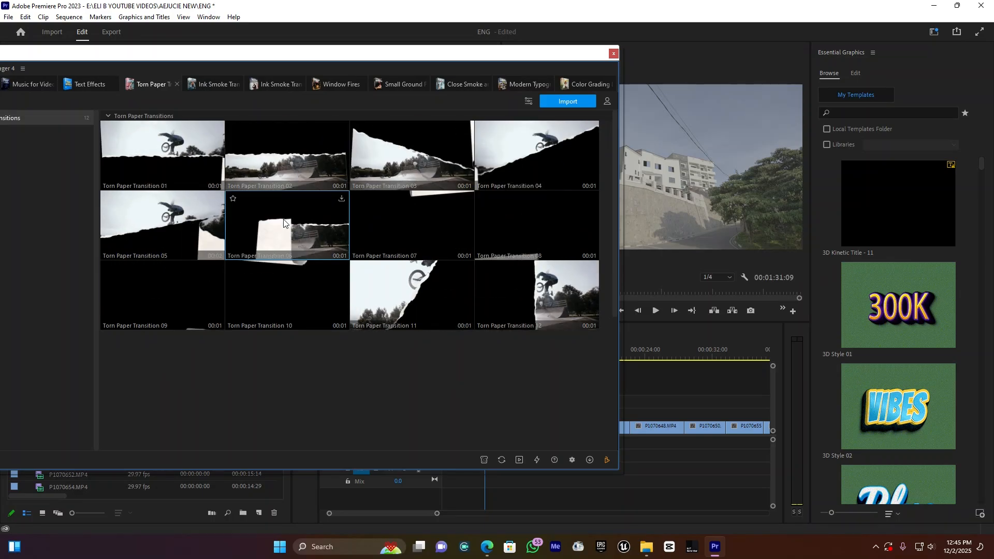
left_click(561, 100)
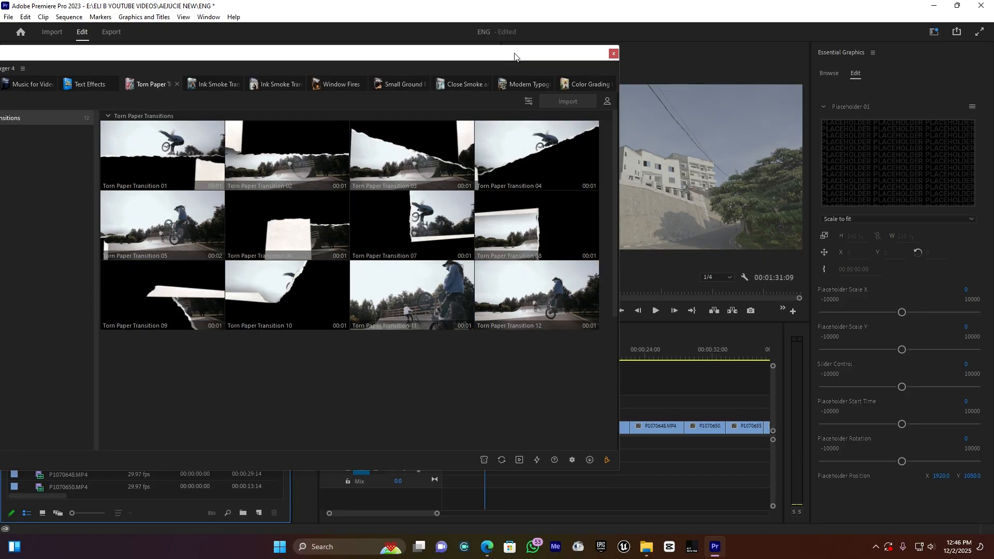
left_click_drag(515, 56, 279, 86)
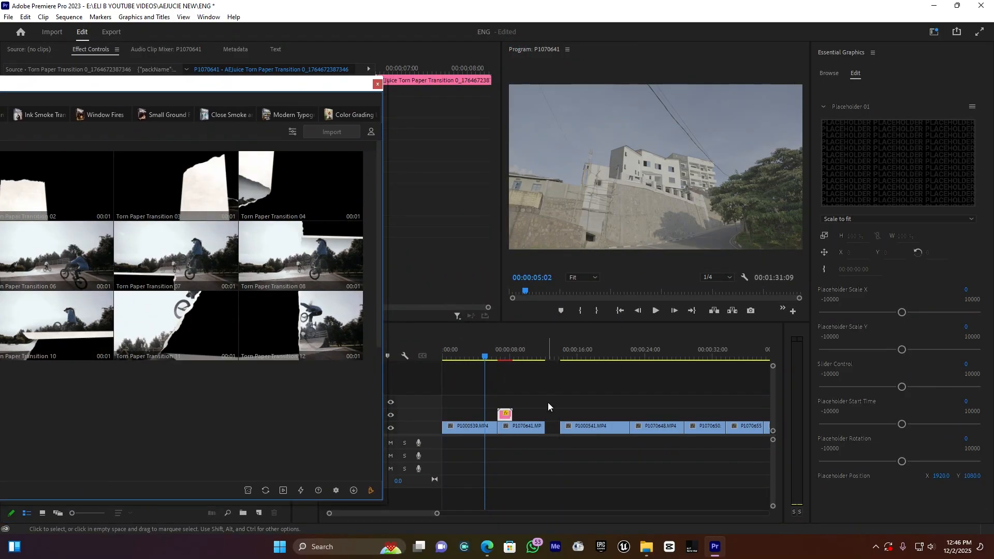
Step: Ripple delete the gap after P1070641.MP4 and play back the torn paper transition from just before the cut
right_click(554, 433)
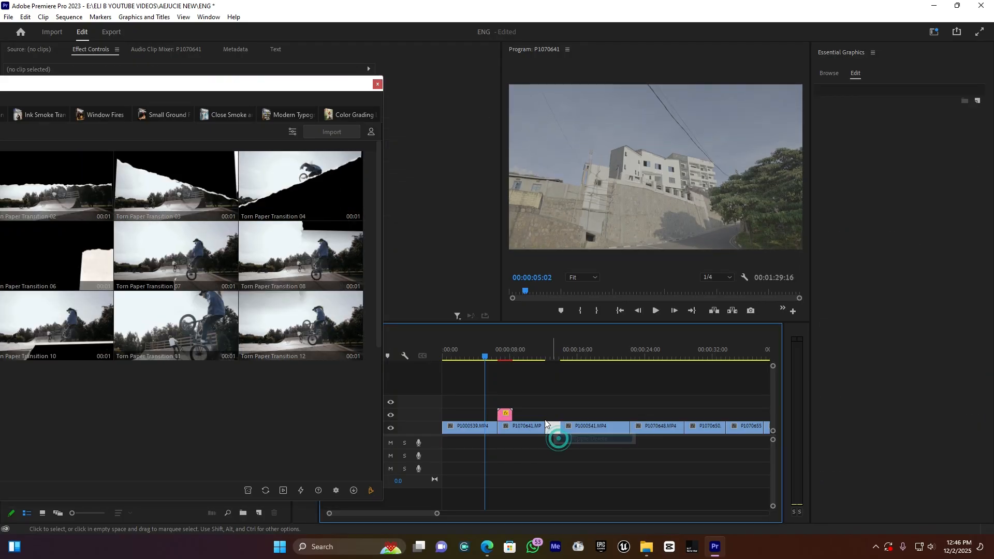
left_click_drag(499, 347, 492, 354)
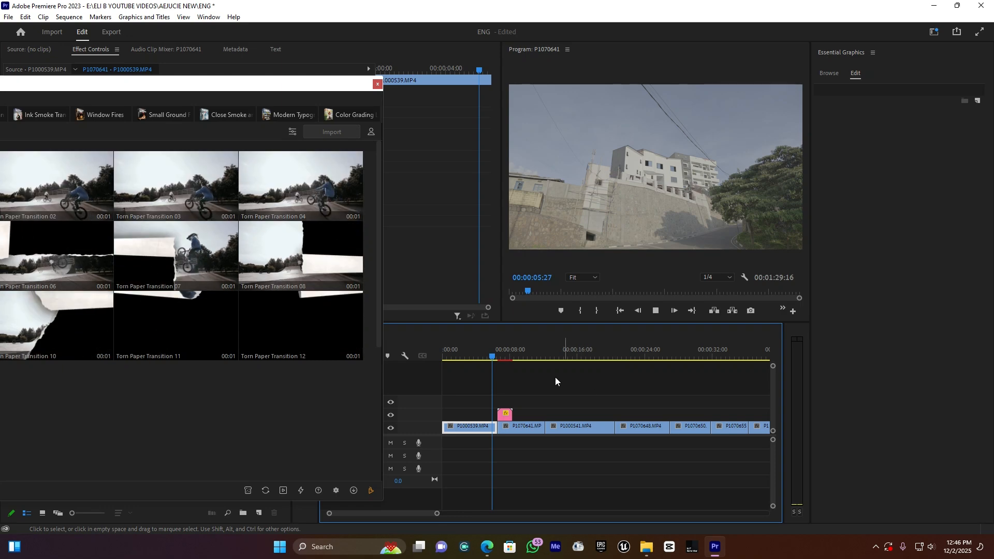
left_click(553, 378)
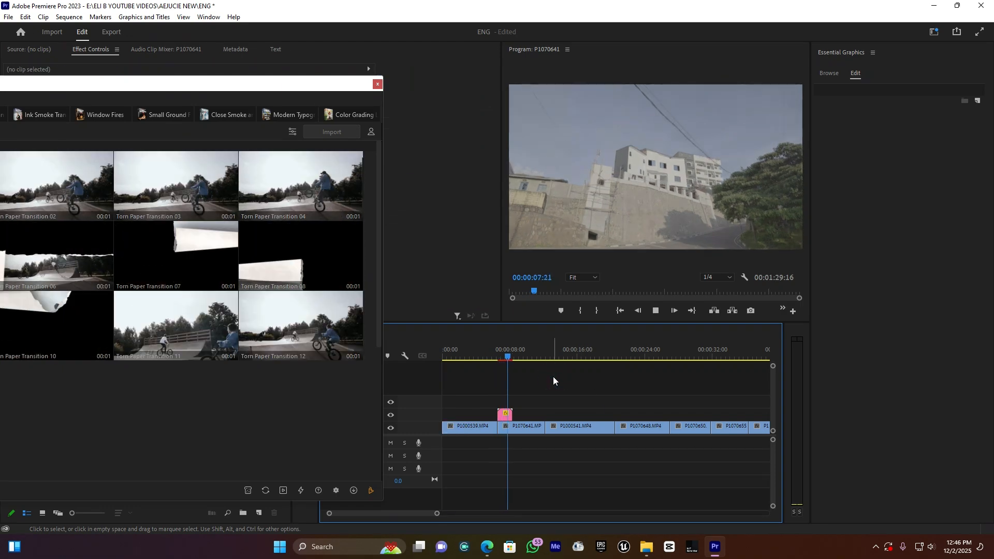
Step: Mark an In point at 00:00:05:29, just before the transition, and render the marked range for playback
left_click(495, 354)
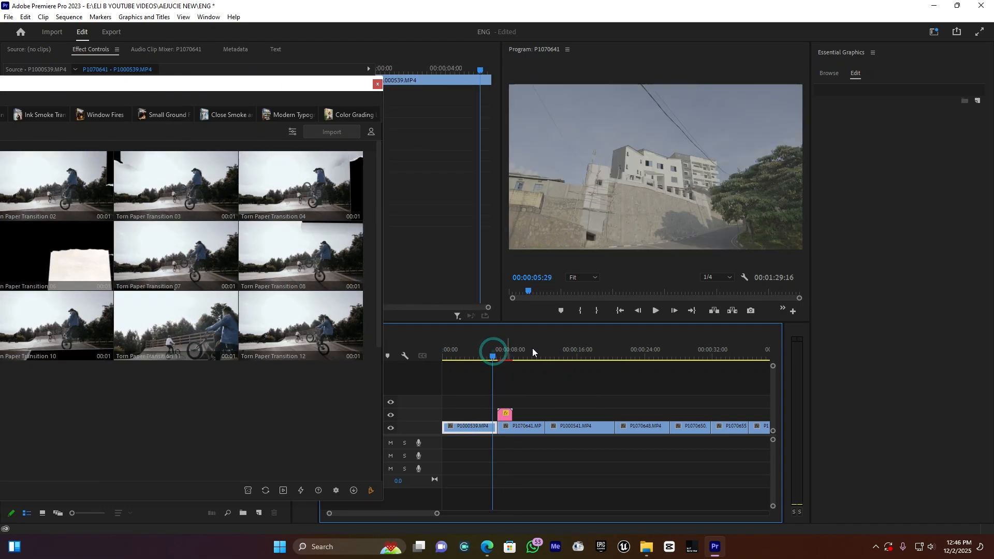
left_click(579, 312)
key("Return")
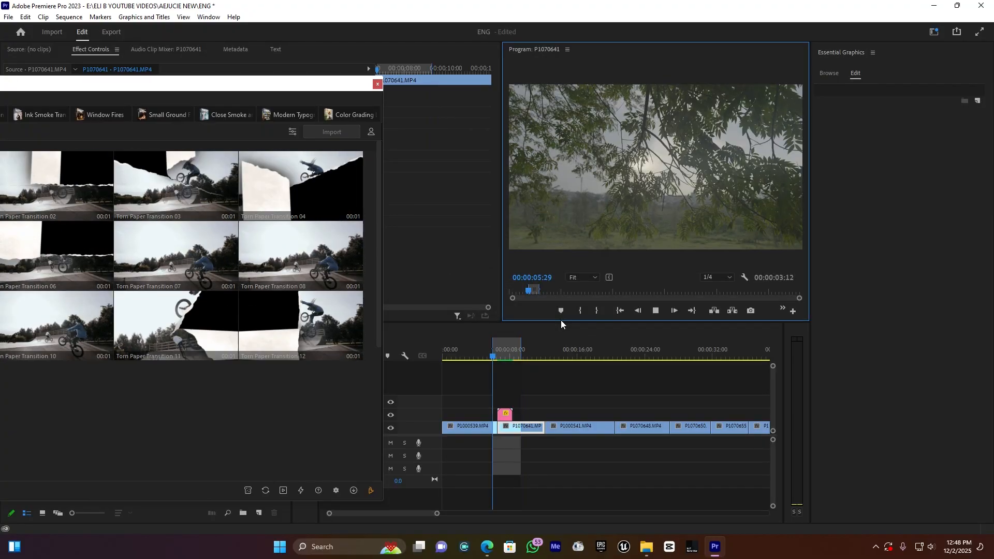
Step: Clear the sequence's In and Out points and play back the rendered transition from 00:00:05:05
right_click(506, 344)
left_click(581, 203)
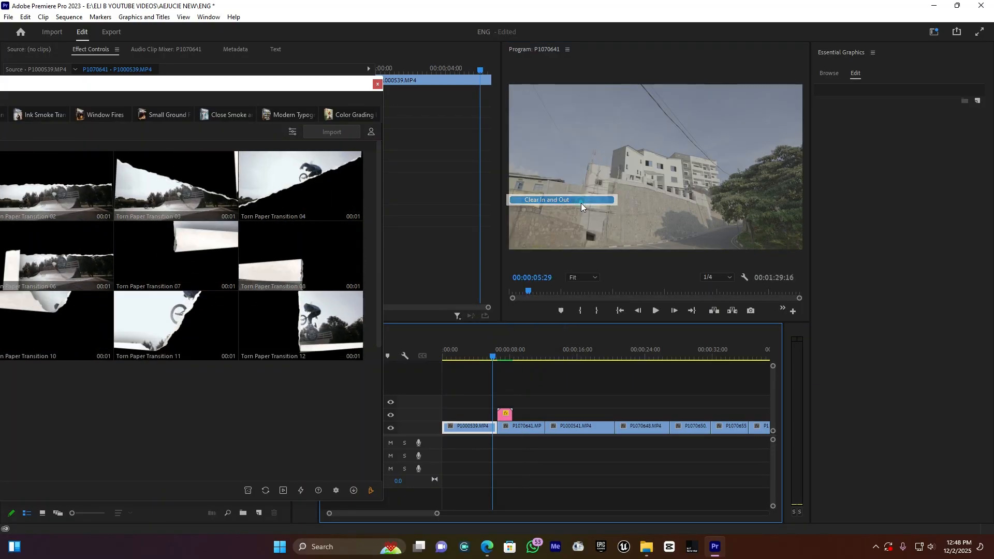
left_click_drag(492, 351, 486, 352)
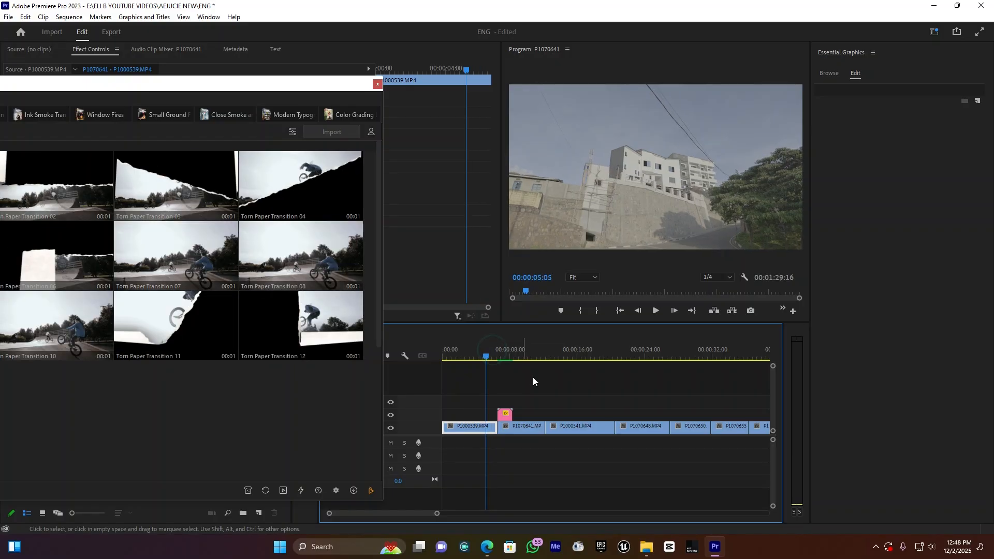
key("space")
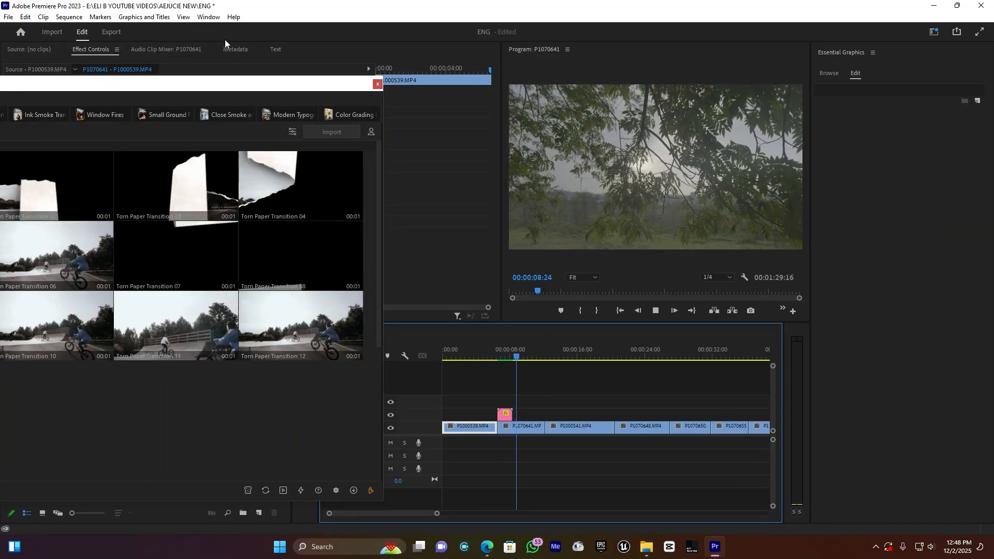
Step: Browse the Titles packs, preview Halloween Titles, and examine the contents of the Text Effects and Modern Typography packs
double_click(266, 84)
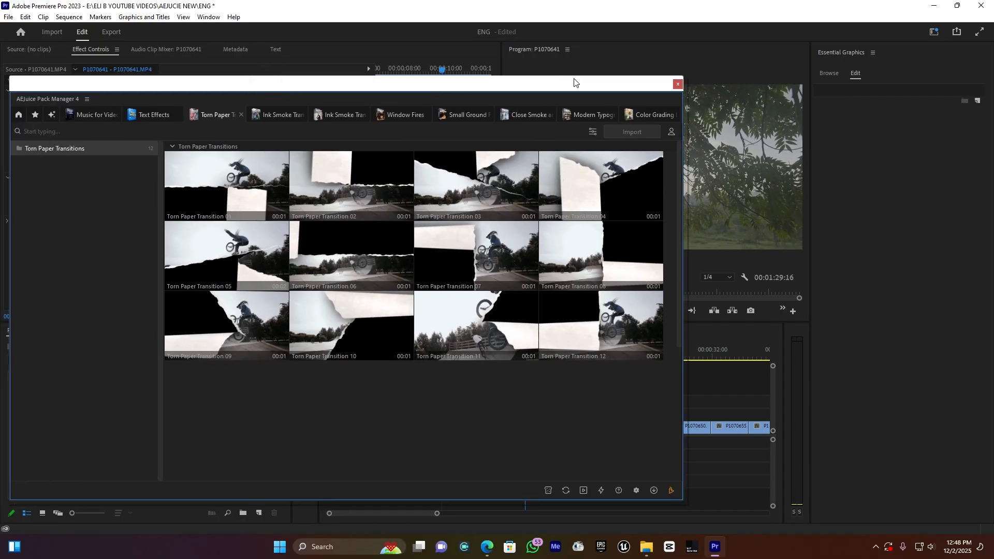
left_click(111, 88)
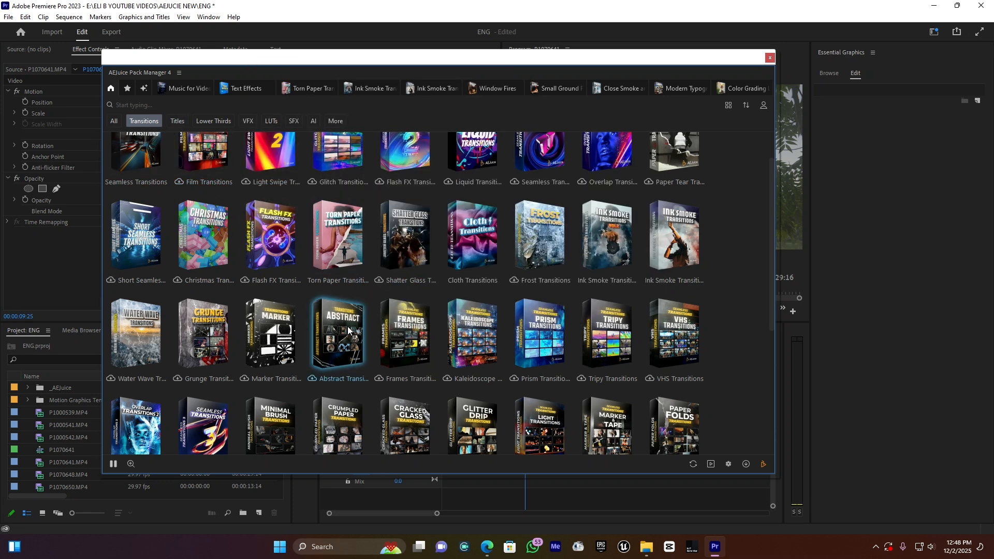
left_click(178, 120)
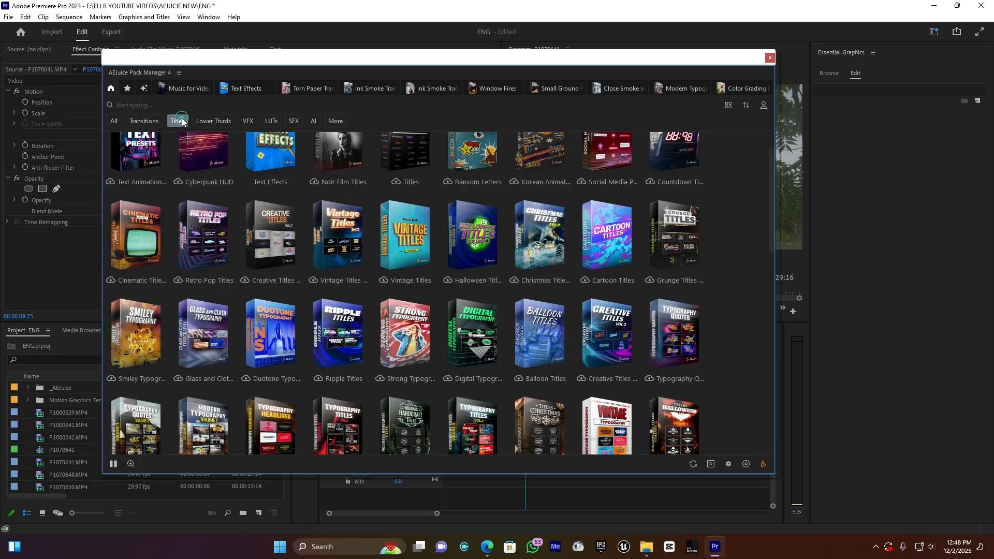
scroll(402, 287, "up", 1)
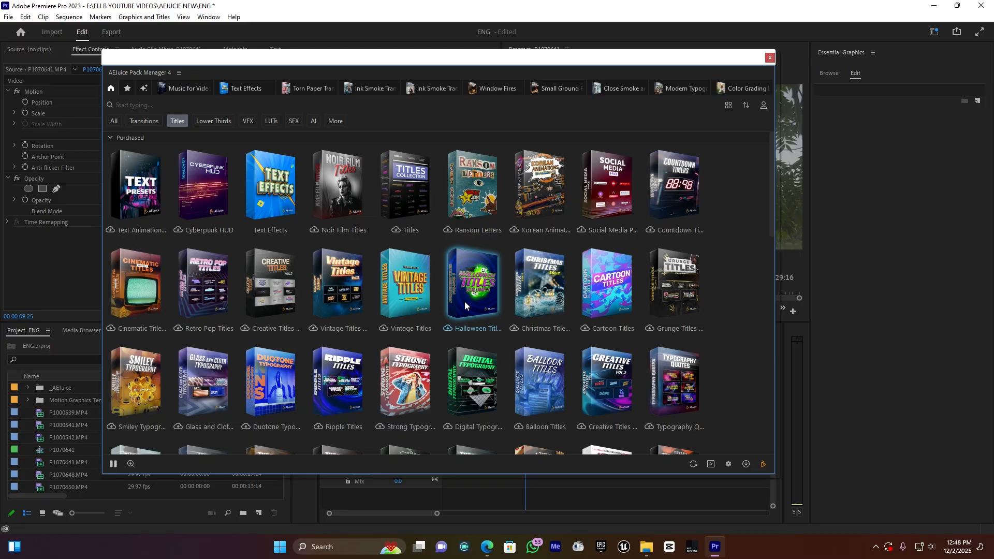
mouse_move(465, 301)
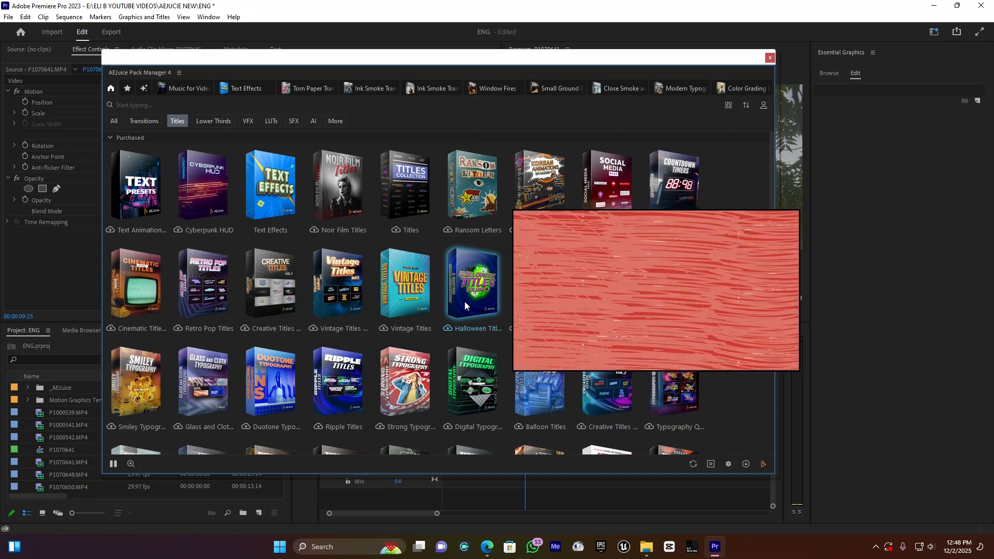
left_click(279, 176)
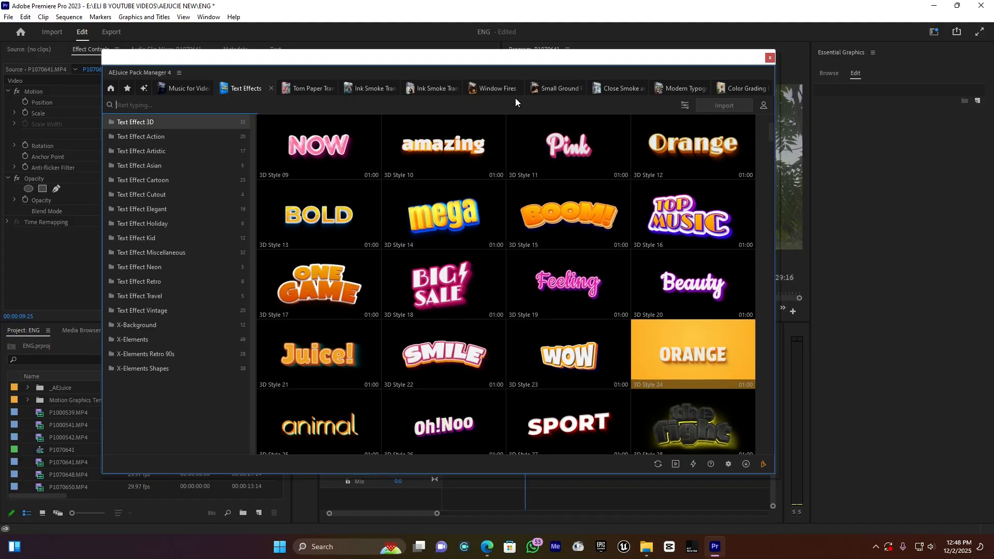
left_click(681, 89)
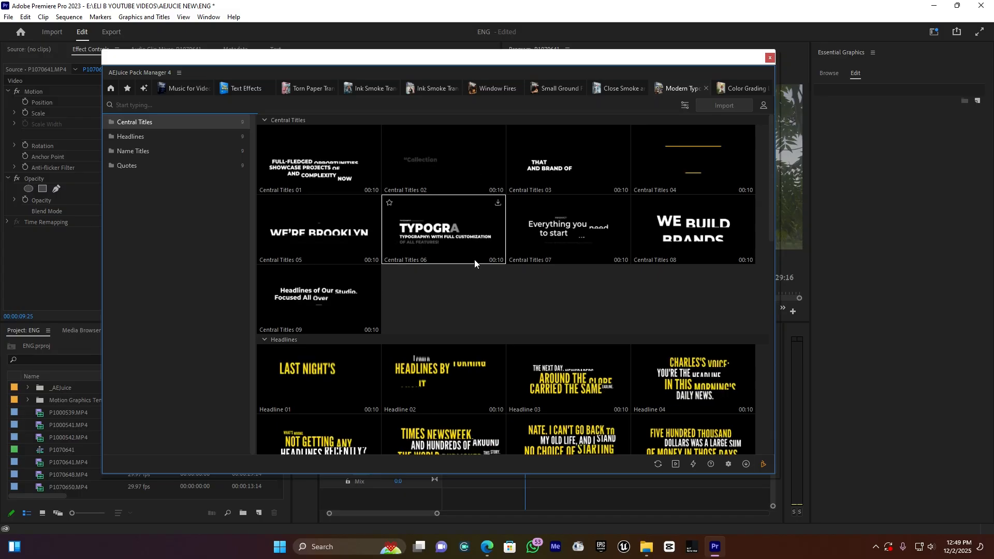
scroll(566, 243, "down", 3)
scroll(538, 300, "down", 3)
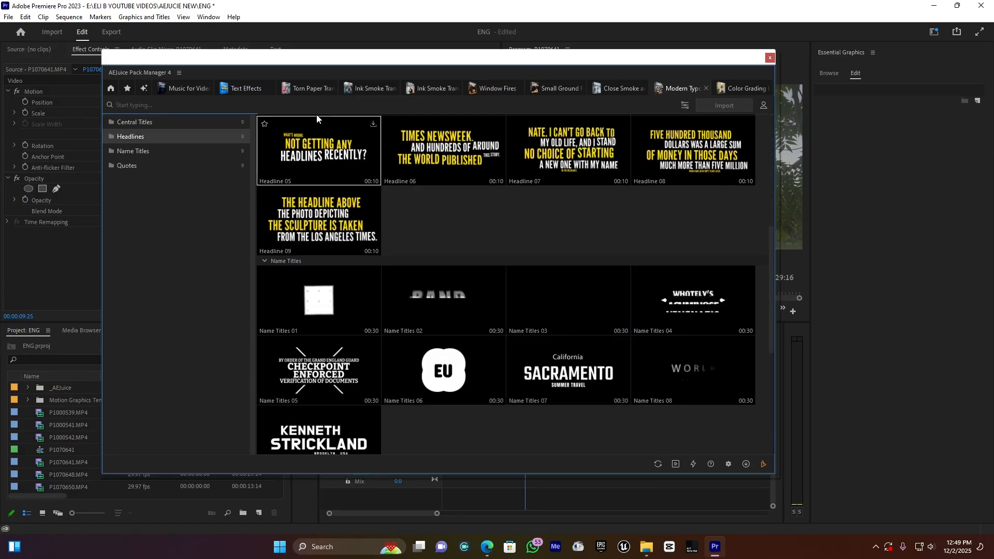
Step: Import the 3D Style 10 title from the Text Effects pack into the sequence
left_click(247, 89)
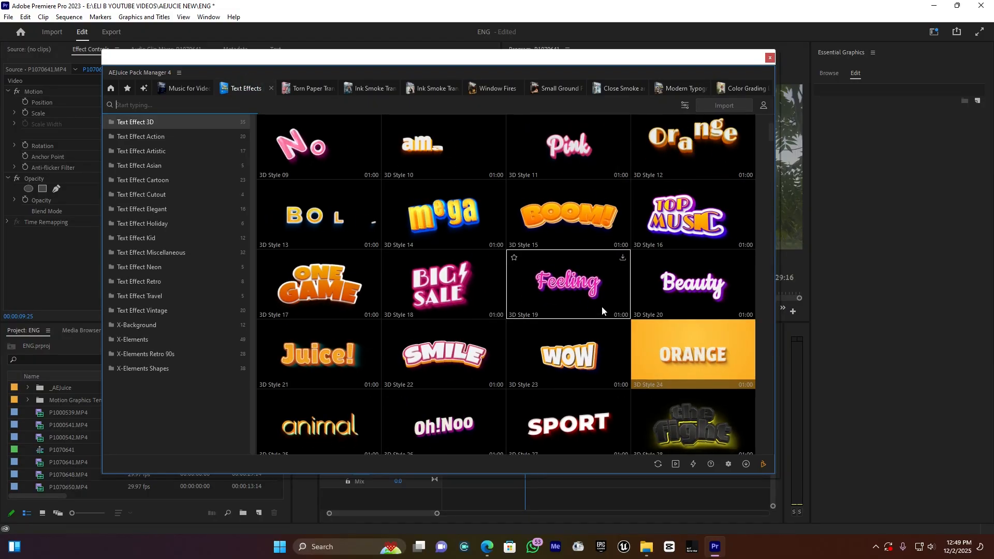
left_click(431, 141)
left_click_drag(600, 61, 142, 70)
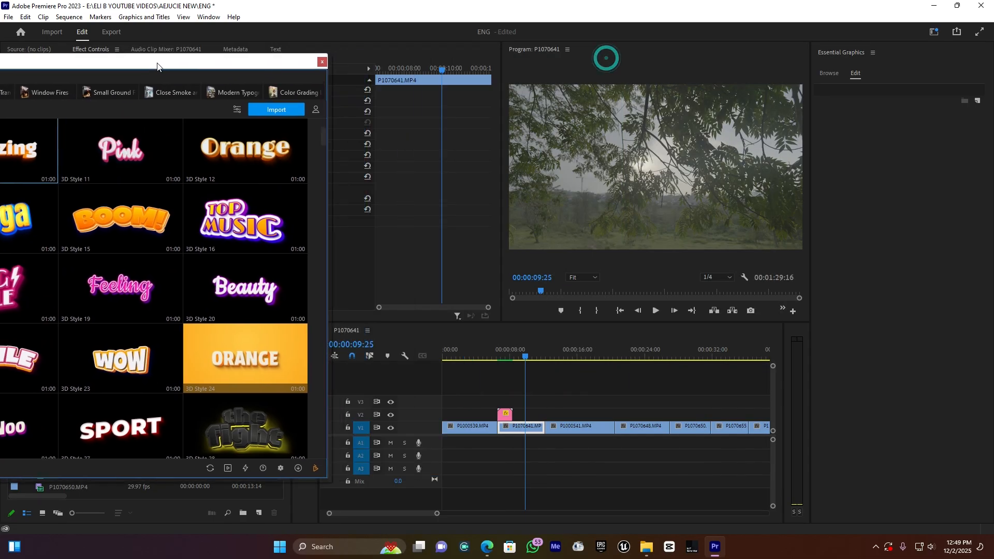
left_click(263, 113)
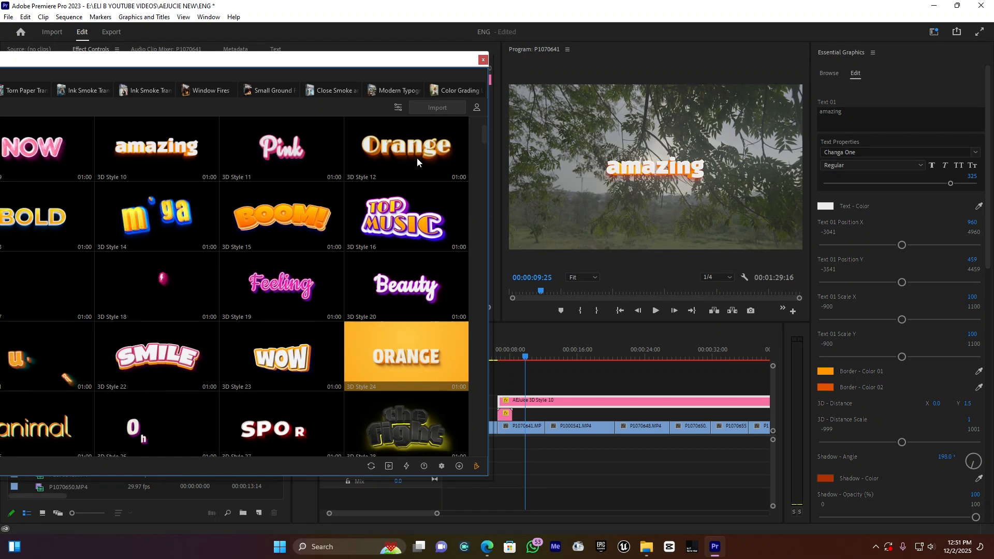
Step: Move the 3D Style 10 clip down to track V2, starting at 00:00:09:25, and play back its animation
left_click_drag(423, 62, 333, 68)
left_click_drag(525, 404, 554, 414)
left_click(556, 356)
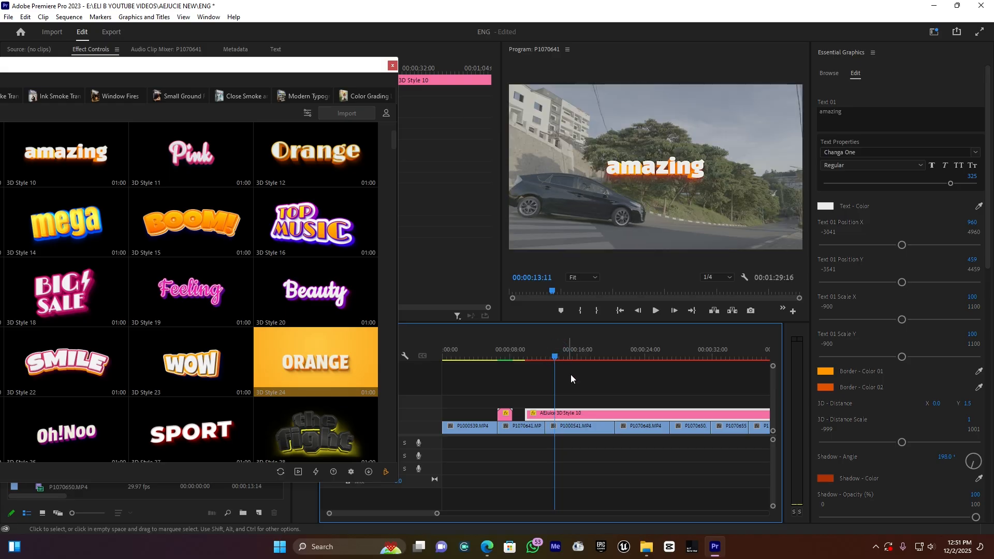
left_click(526, 356)
key("space")
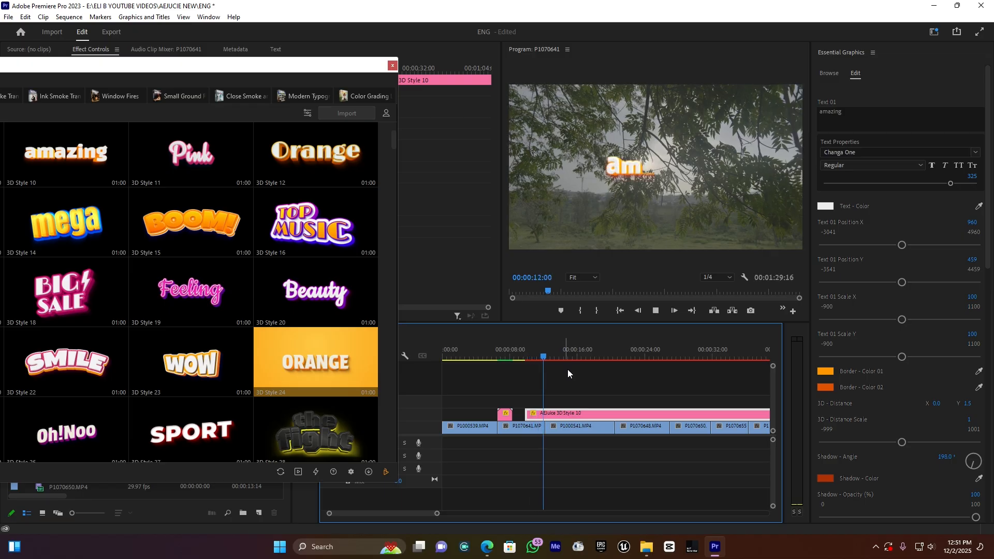
Step: Replace the 3D Style 10 title's text with CINEMATIC
left_click(564, 416)
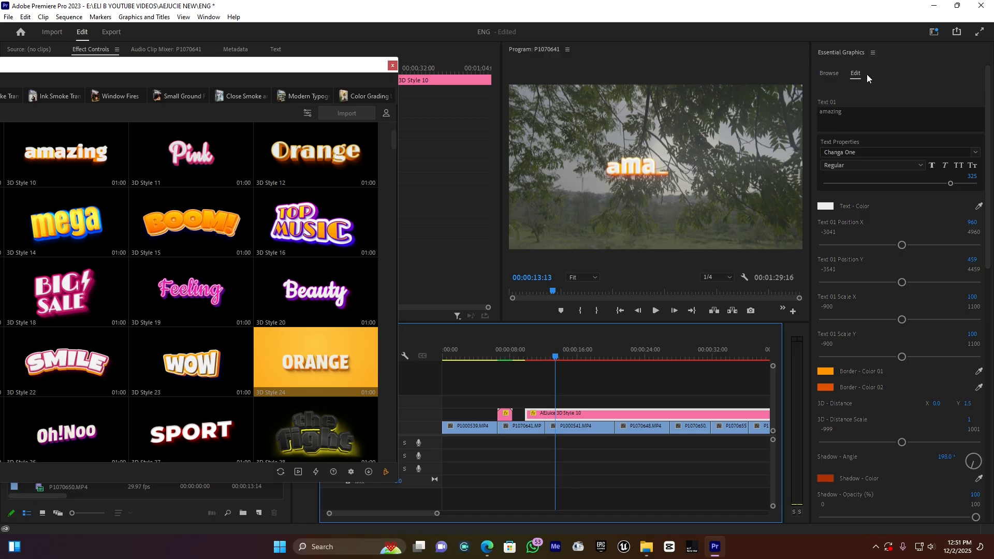
left_click(852, 116)
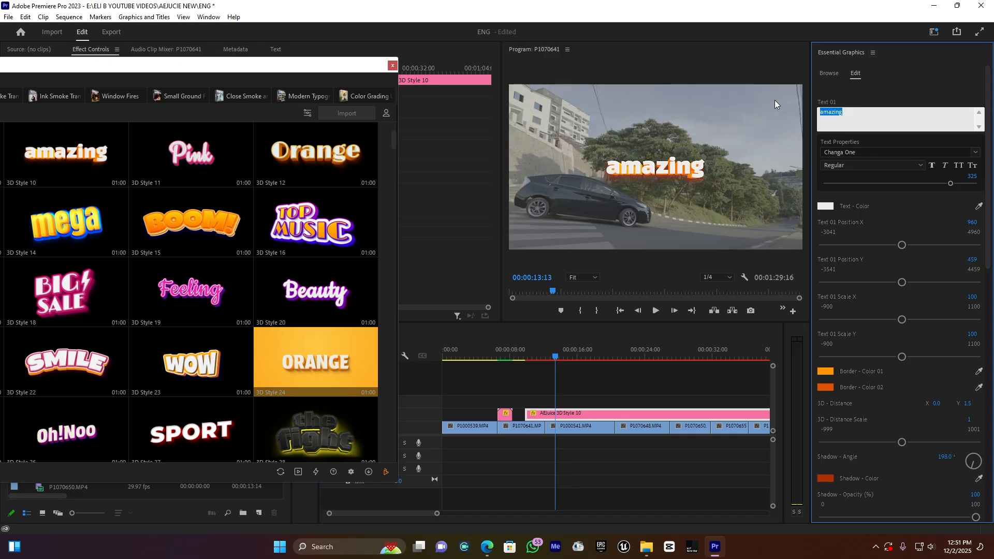
type("CINEMATIC")
left_click(896, 79)
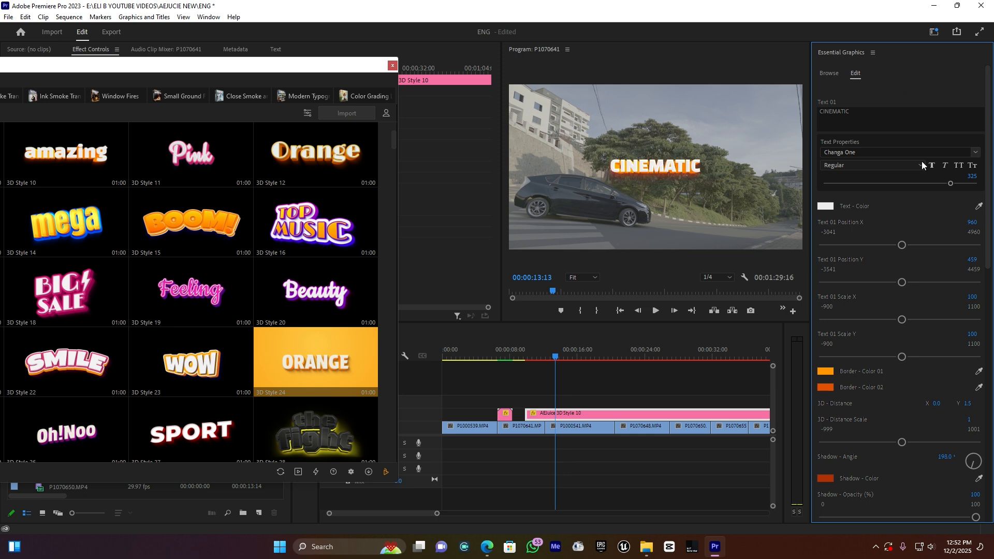
Step: Adjust the CINEMATIC title's font size and review its border, 3D distance, shadow and animation settings
left_click_drag(937, 182, 931, 180)
scroll(913, 242, "down", 3)
scroll(839, 293, "down", 1)
scroll(839, 247, "down", 7)
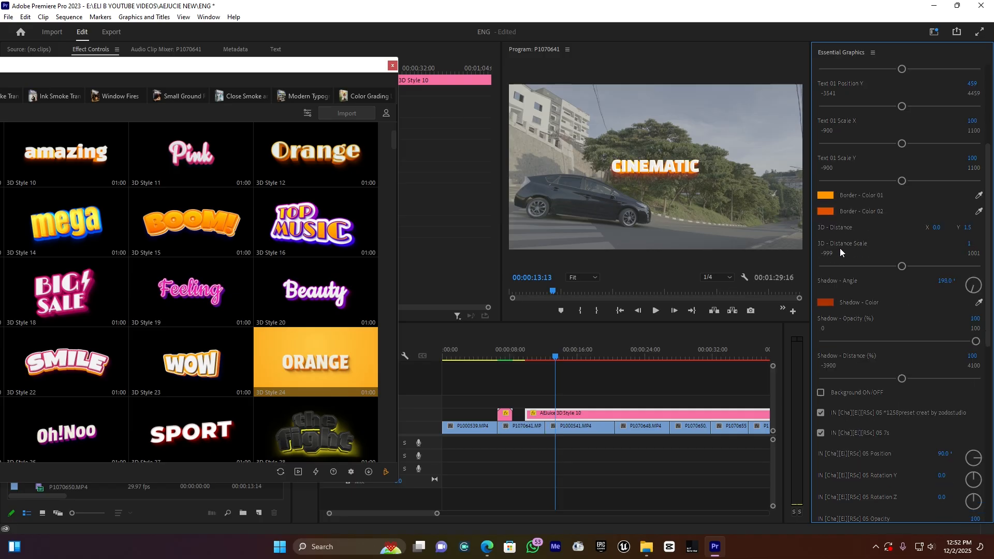
scroll(915, 362, "down", 4)
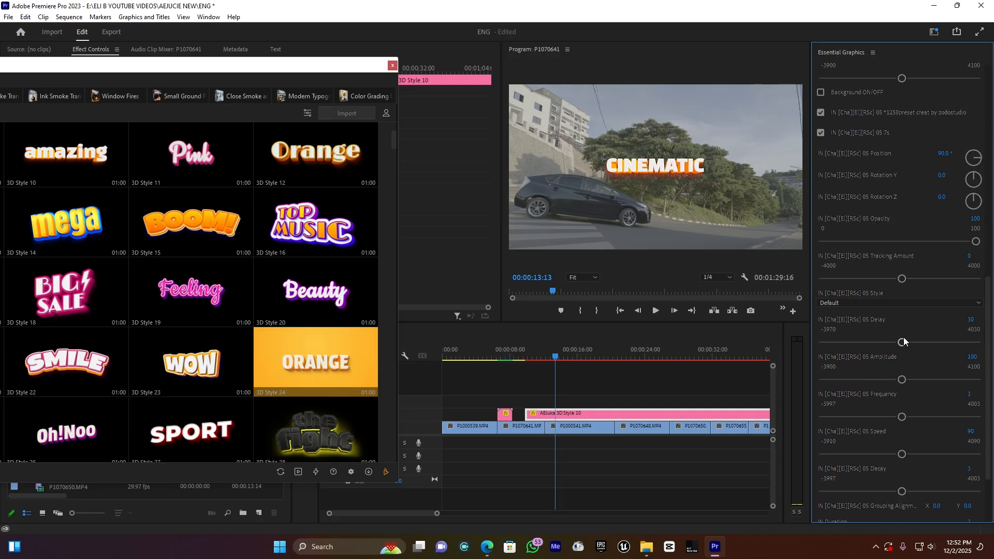
Step: Return to the AEJuice pack library and review the Titles packs and the Lower Thirds packs
left_click_drag(248, 71, 620, 68)
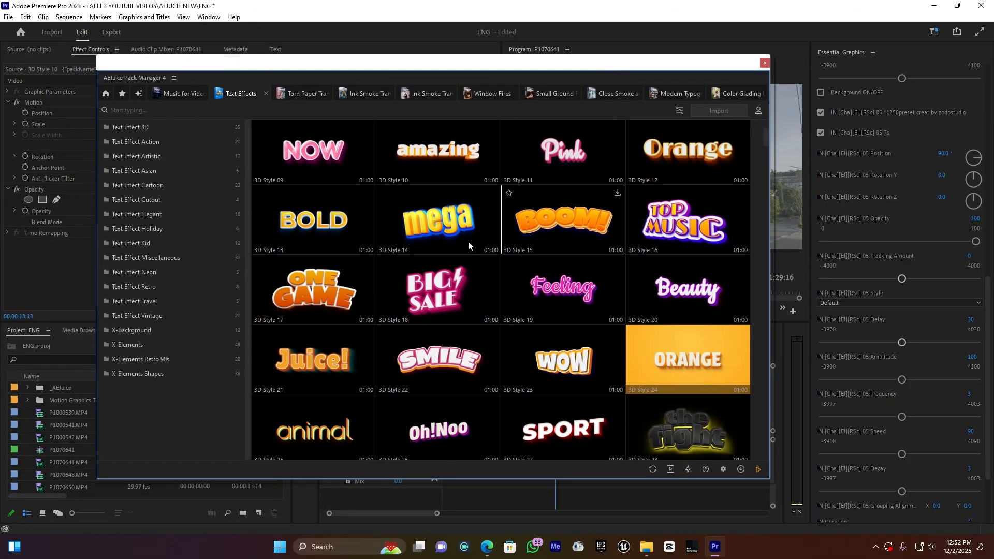
left_click(106, 93)
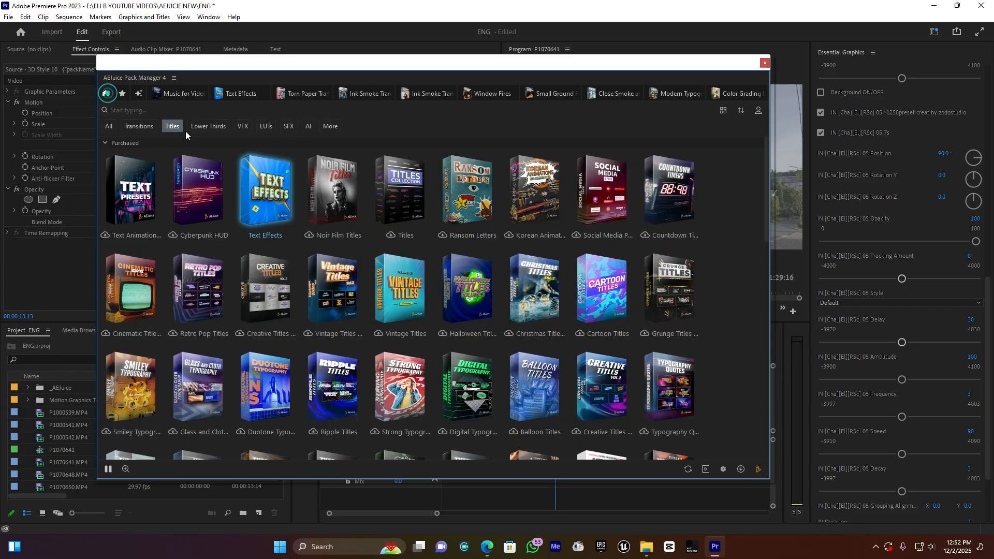
scroll(399, 369, "down", 5)
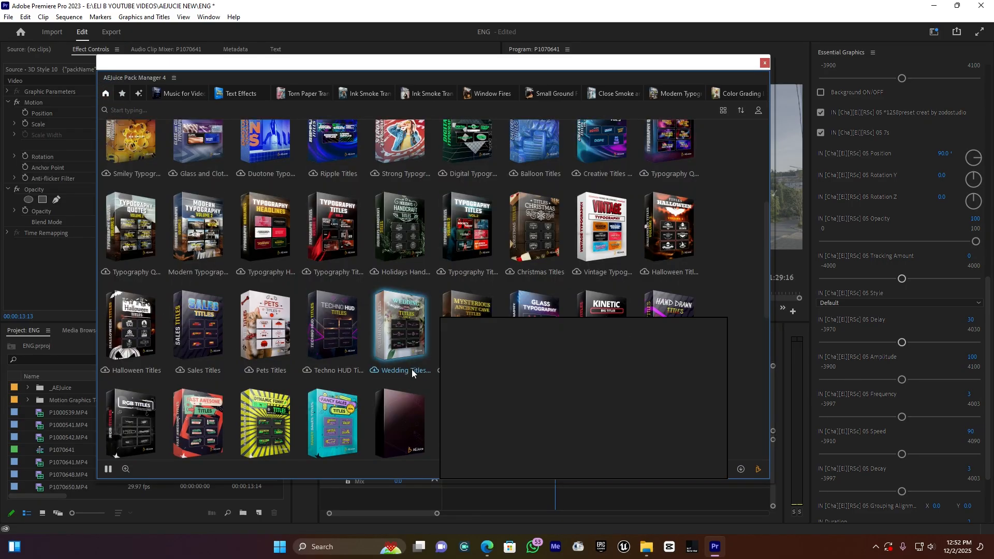
scroll(415, 367, "down", 2)
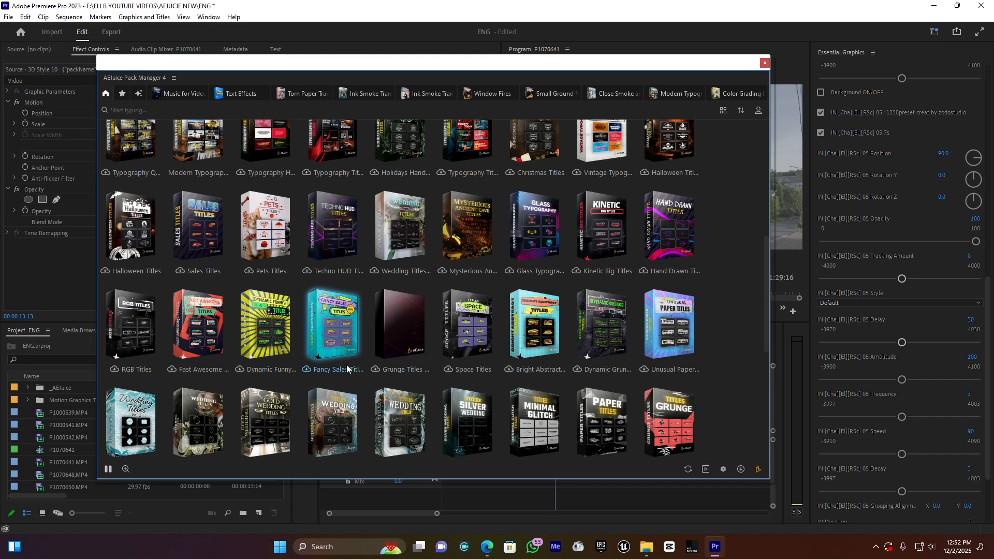
scroll(306, 365, "down", 3)
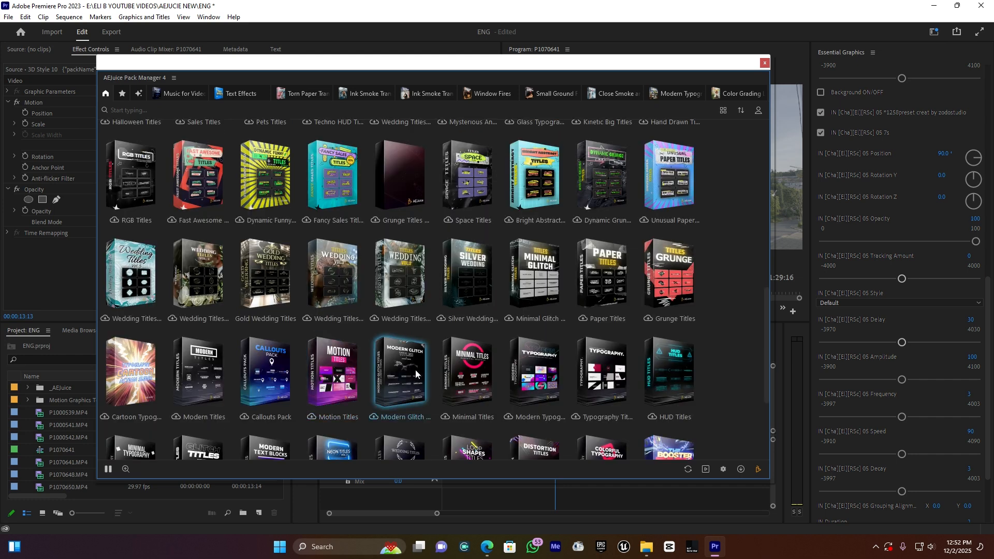
scroll(311, 238, "up", 7)
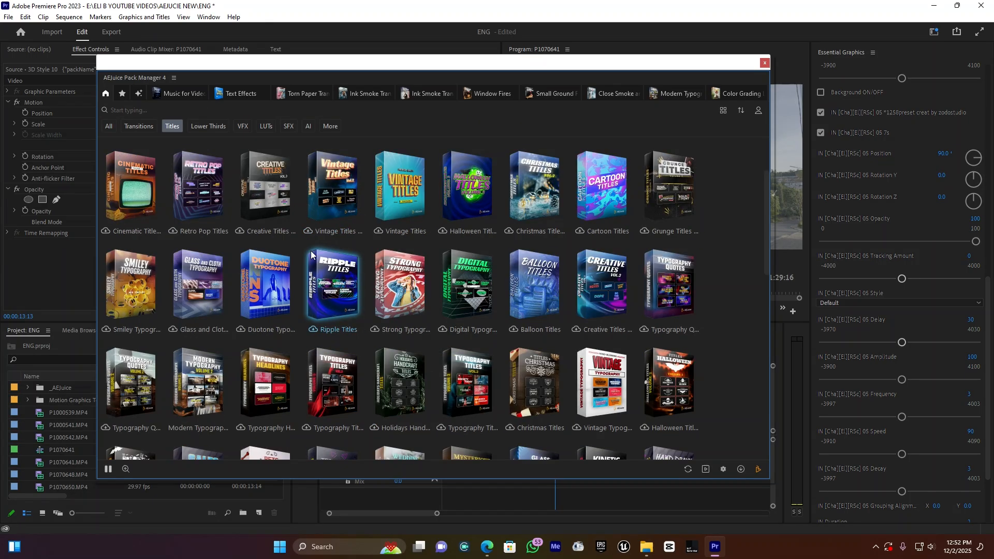
left_click(212, 126)
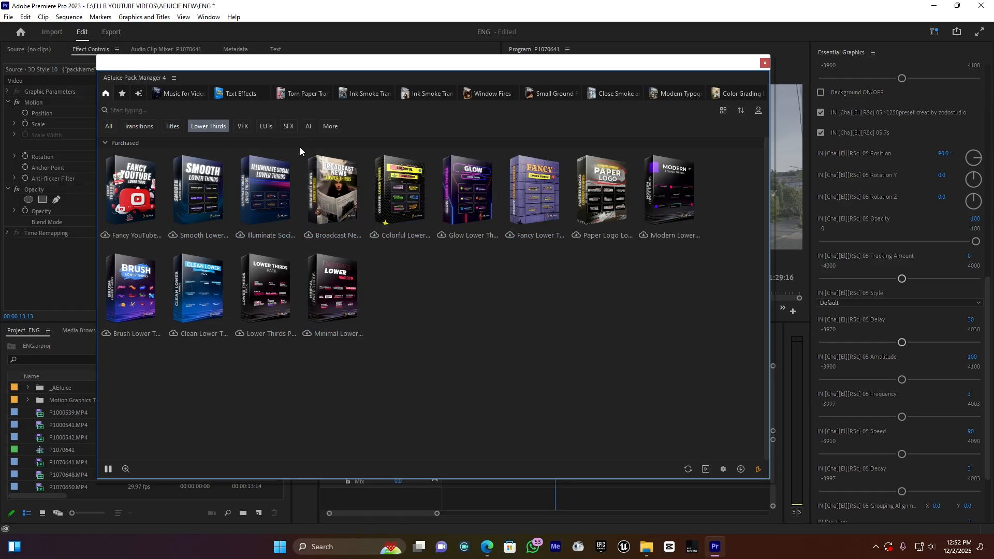
mouse_move(134, 181)
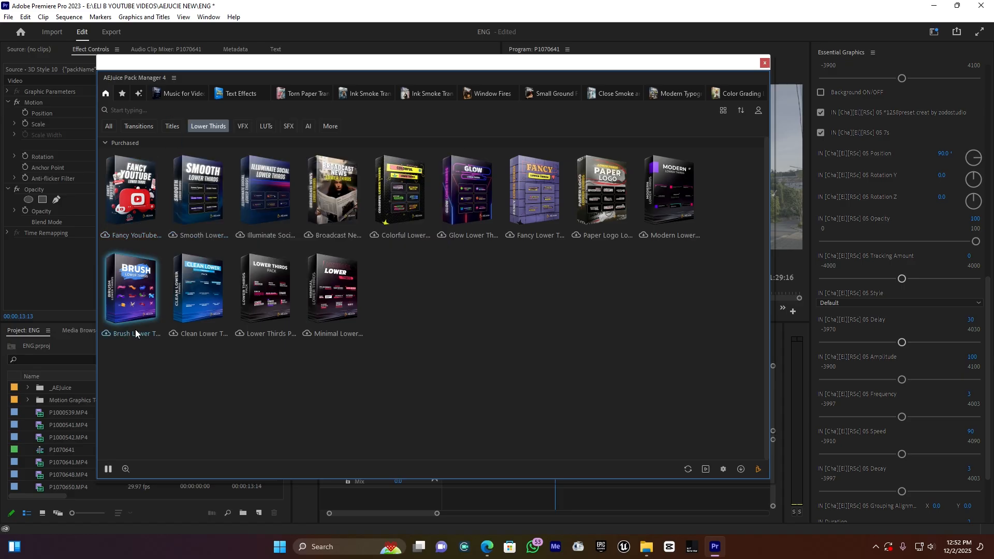
Step: Review the VFX packs, from Atmospheric Fog and Gas Explosions down to Window Fires
left_click(241, 126)
scroll(545, 330, "down", 2)
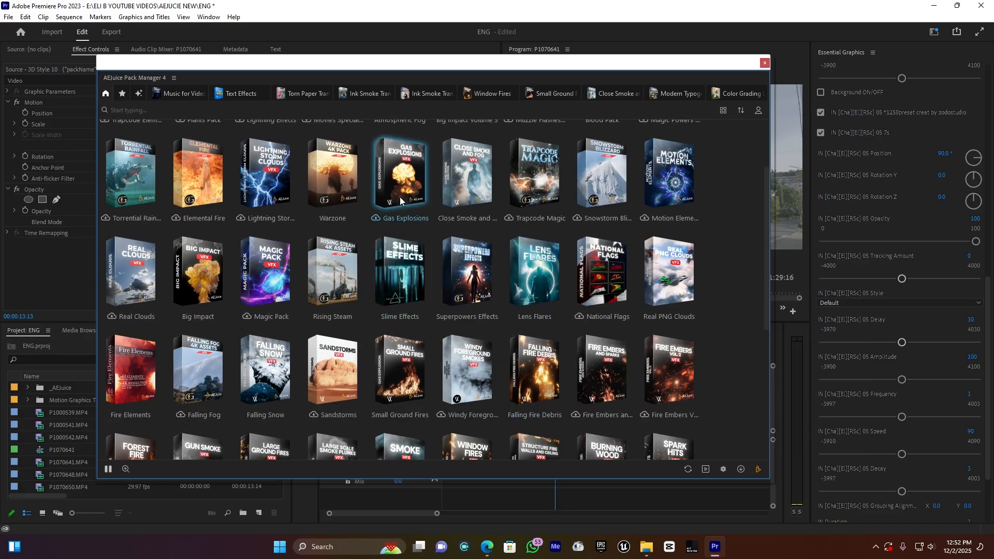
mouse_move(399, 196)
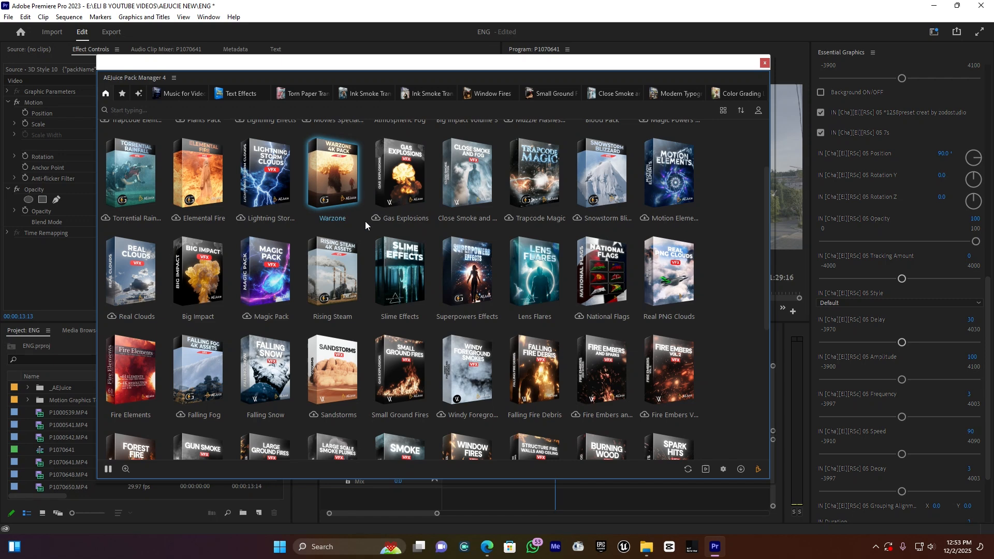
scroll(630, 268, "up", 1)
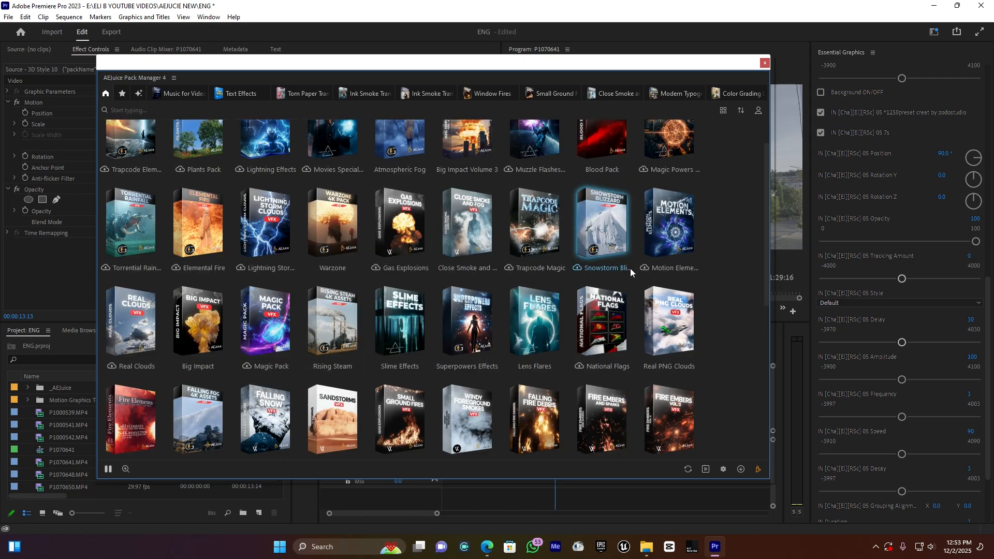
scroll(630, 268, "up", 2)
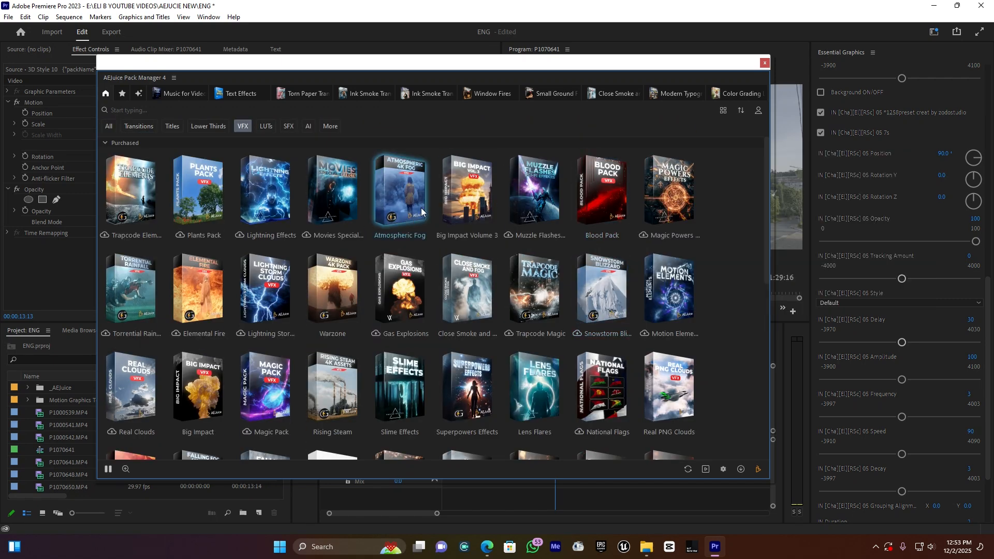
scroll(446, 236, "down", 2)
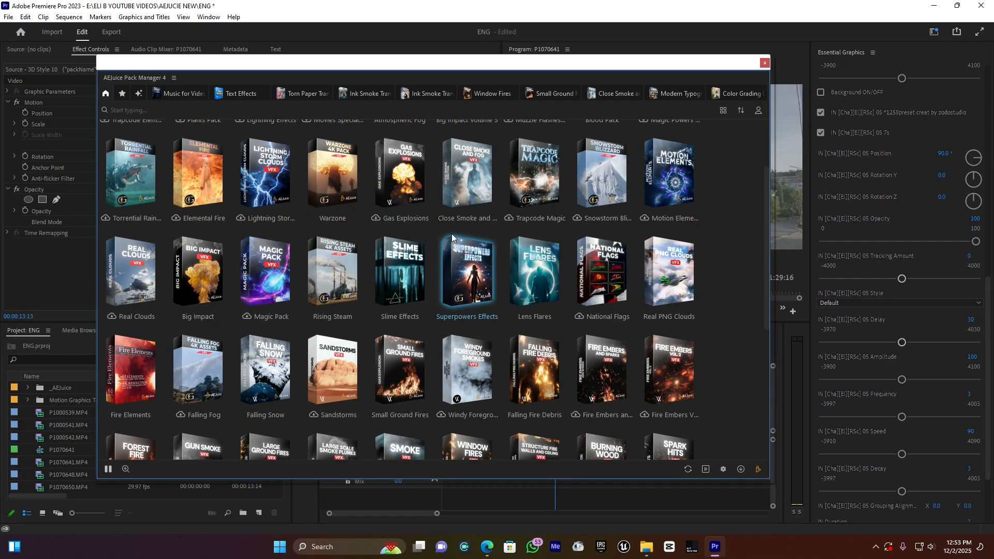
scroll(453, 235, "down", 4)
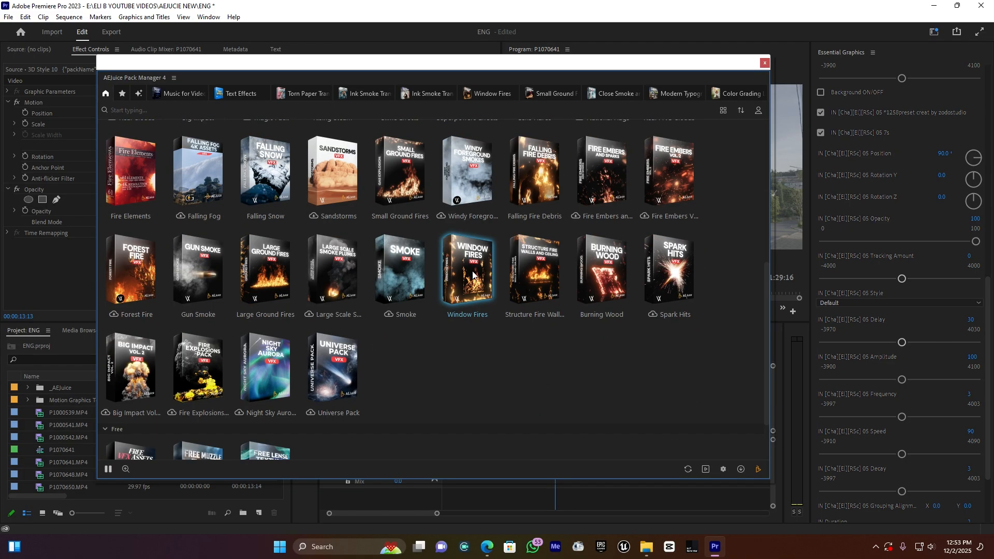
Step: Show the LUTs category in the AEJuice library and open the Color Grading LUTs Volume 3 pack
left_click_drag(576, 76, 250, 92)
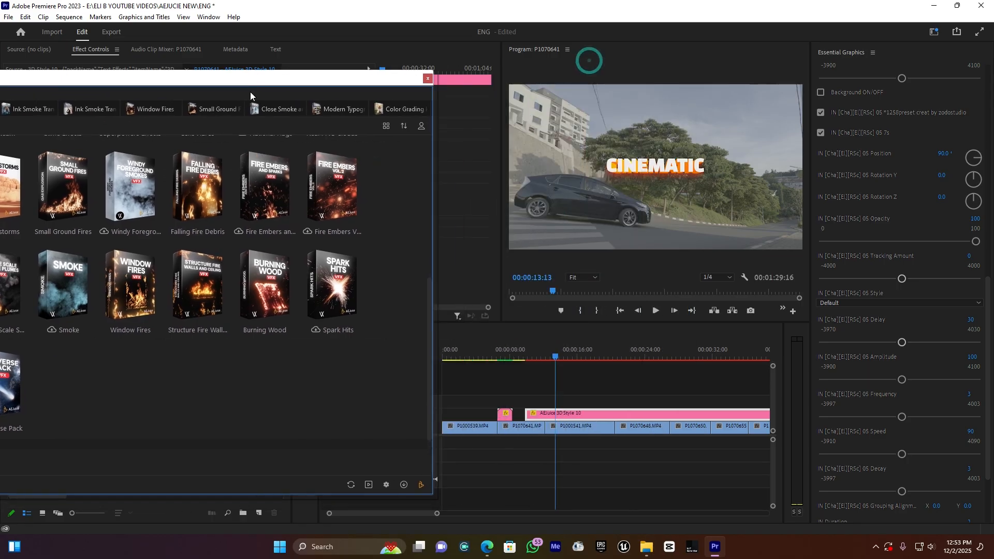
mouse_move(186, 270)
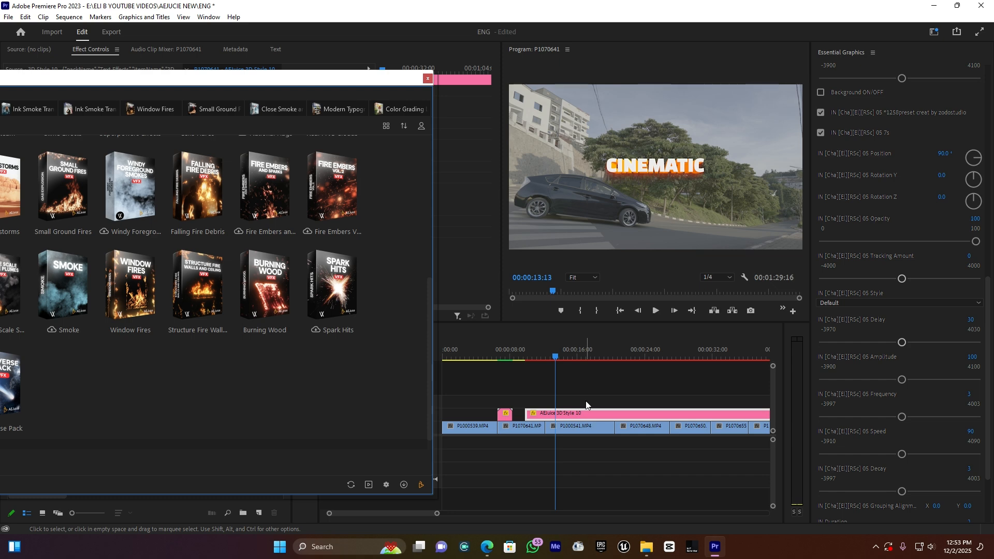
left_click_drag(303, 83, 595, 73)
scroll(222, 202, "up", 6)
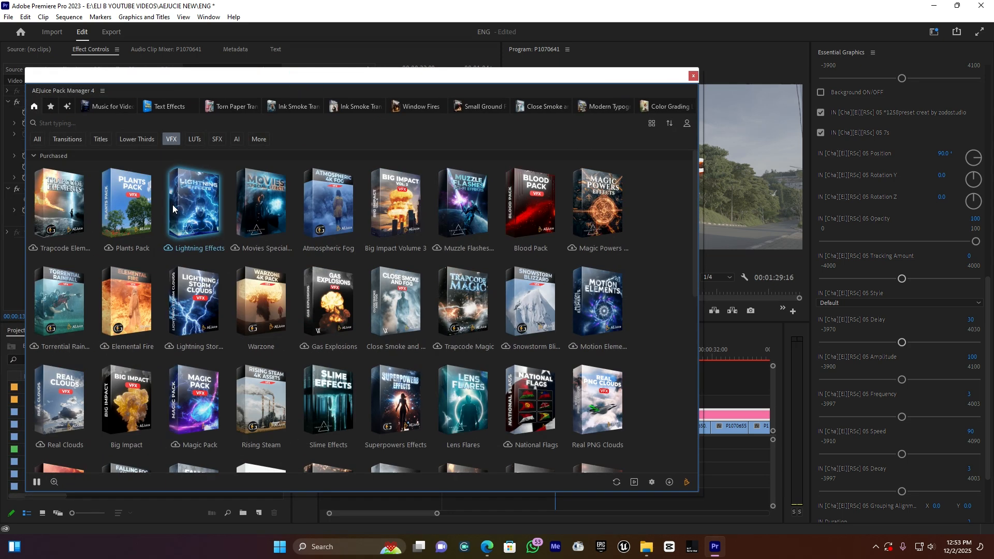
left_click(195, 139)
left_click(261, 203)
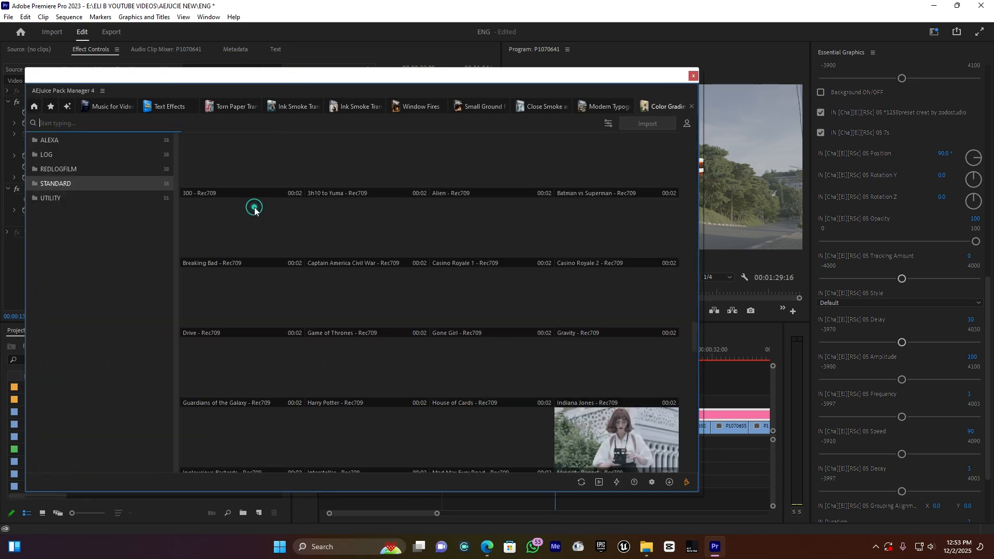
Step: Examine the pack's STANDARD LUT previews and go through the LOG folder's looks
scroll(514, 316, "down", 3)
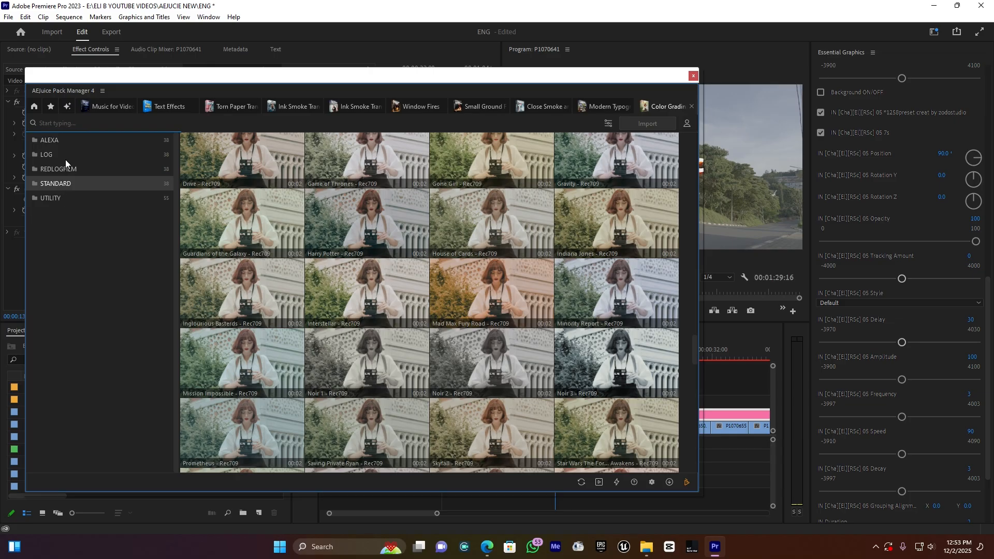
scroll(407, 257, "up", 2)
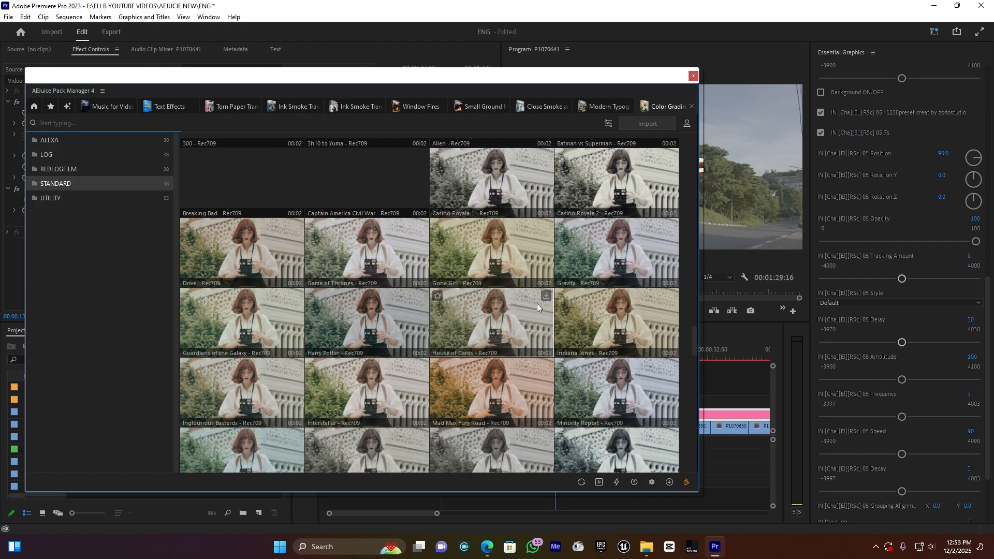
scroll(536, 304, "up", 4)
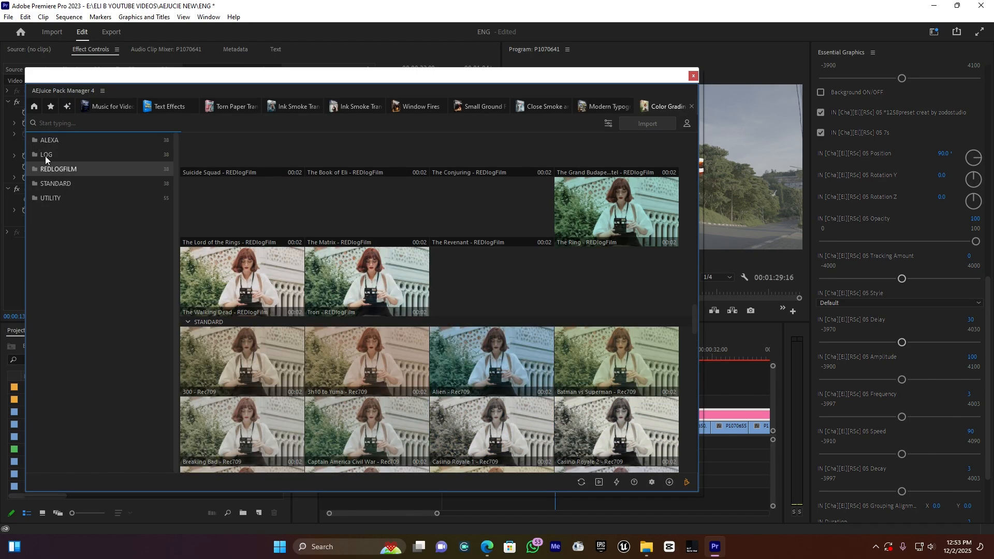
left_click(48, 156)
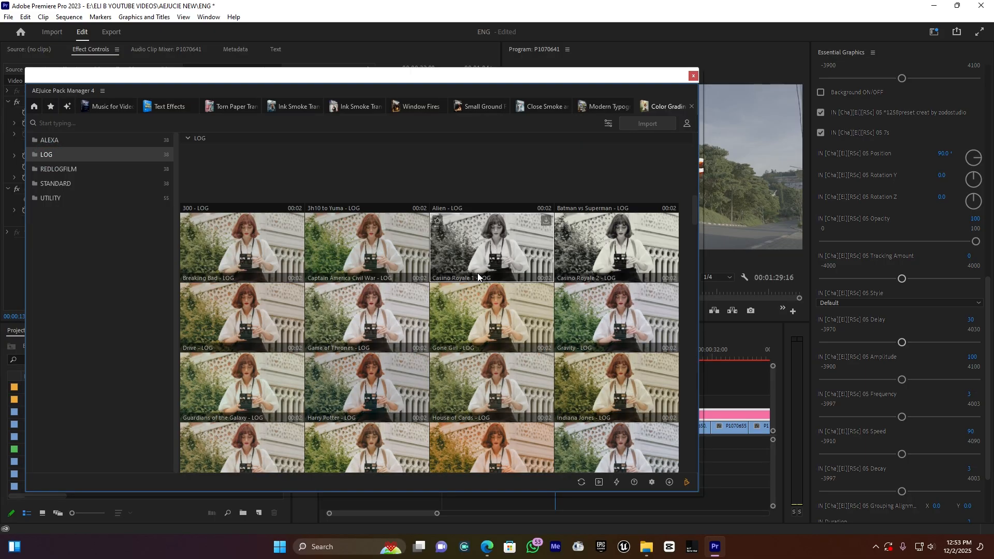
scroll(476, 272, "down", 3)
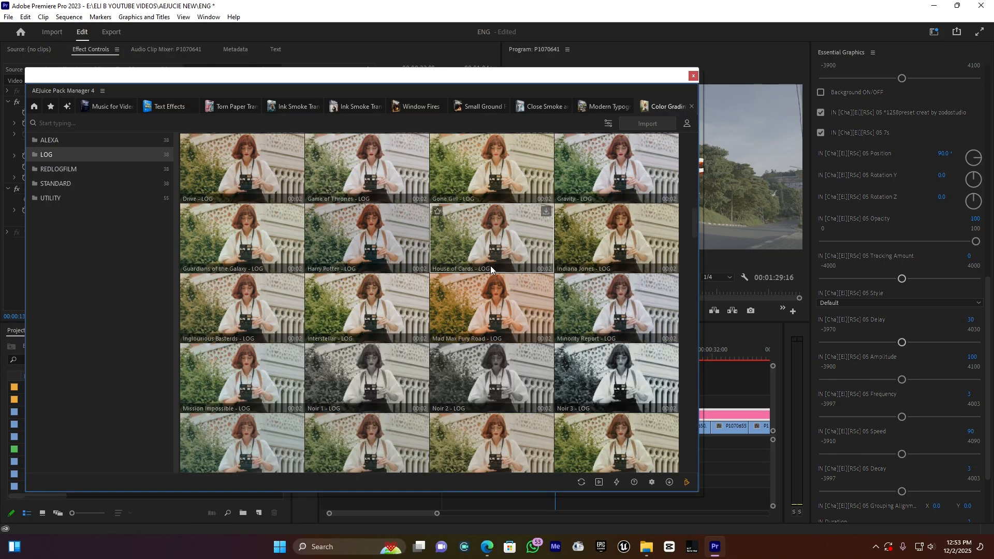
scroll(491, 269, "down", 2)
scroll(520, 279, "down", 2)
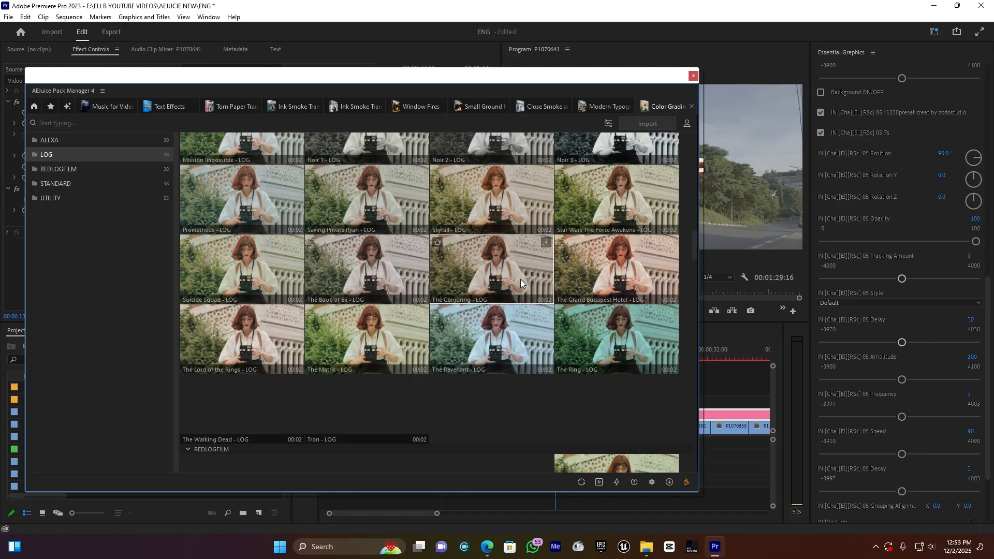
scroll(520, 278, "down", 1)
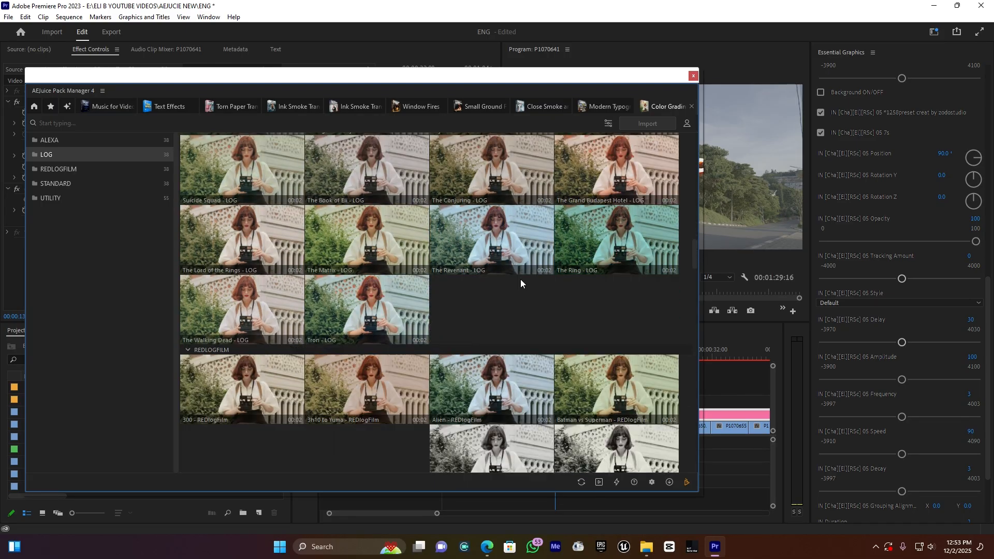
Step: Import the Tron - LOG LUT and place its AEJuice Tron - LOG.cube file in the Pictures folder using File Explorer
left_click(365, 307)
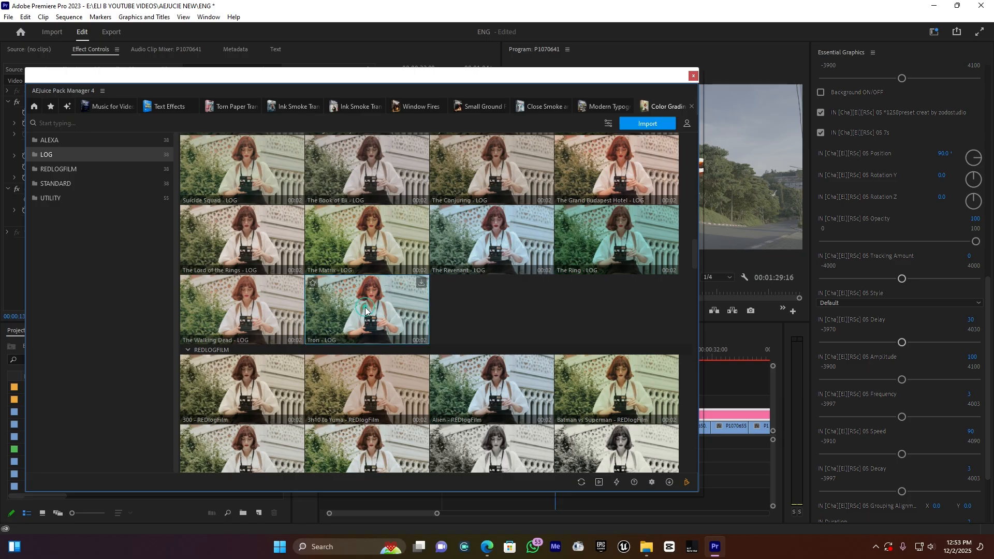
left_click(658, 124)
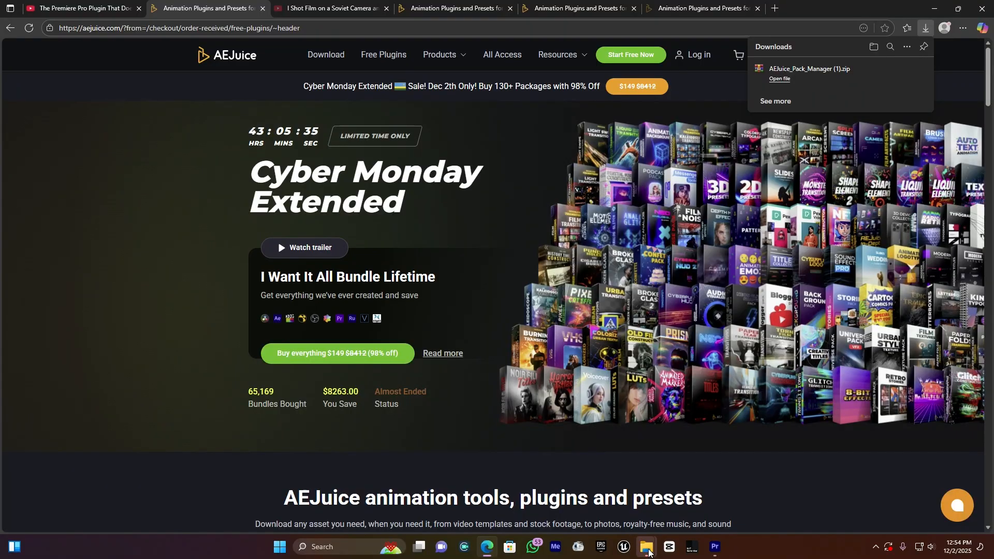
key("super+Tab")
left_click(646, 425)
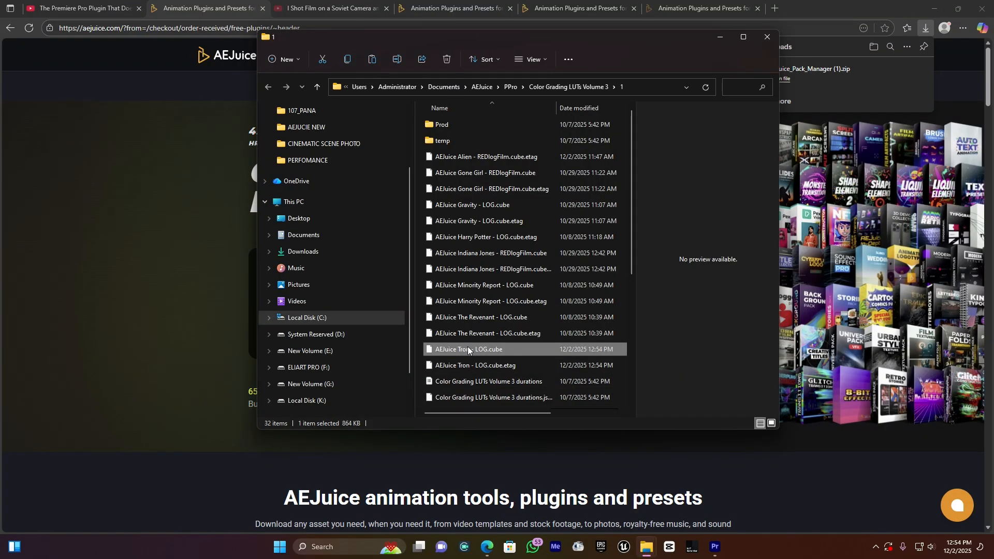
left_click_drag(467, 348, 305, 278)
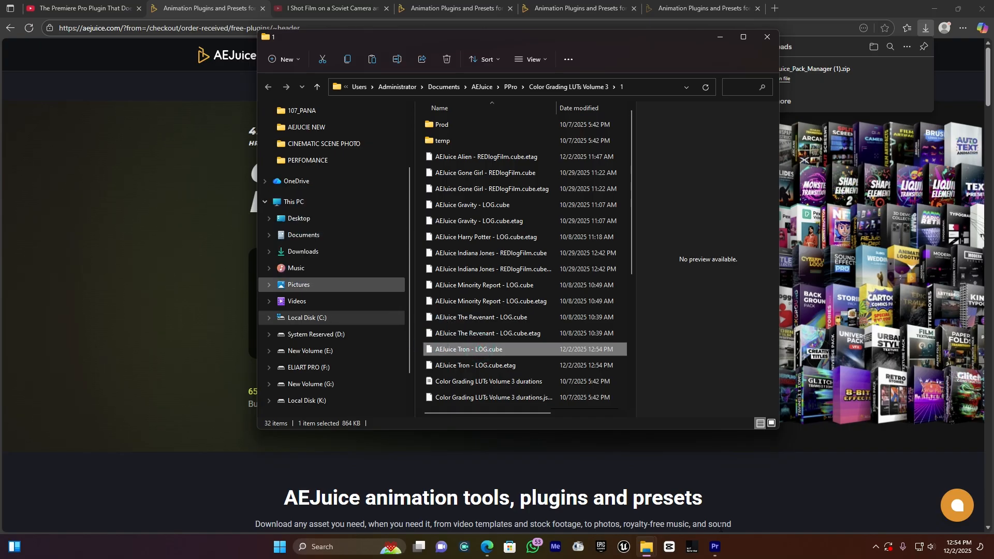
Step: Switch back to Premiere Pro, clear the pack manager window out of the way, and move the title and transition clips up to track V3
left_click(714, 547)
left_click_drag(657, 76, 259, 150)
left_click_drag(436, 514, 562, 522)
left_click_drag(449, 391, 503, 402)
left_click_drag(231, 149, 290, 537)
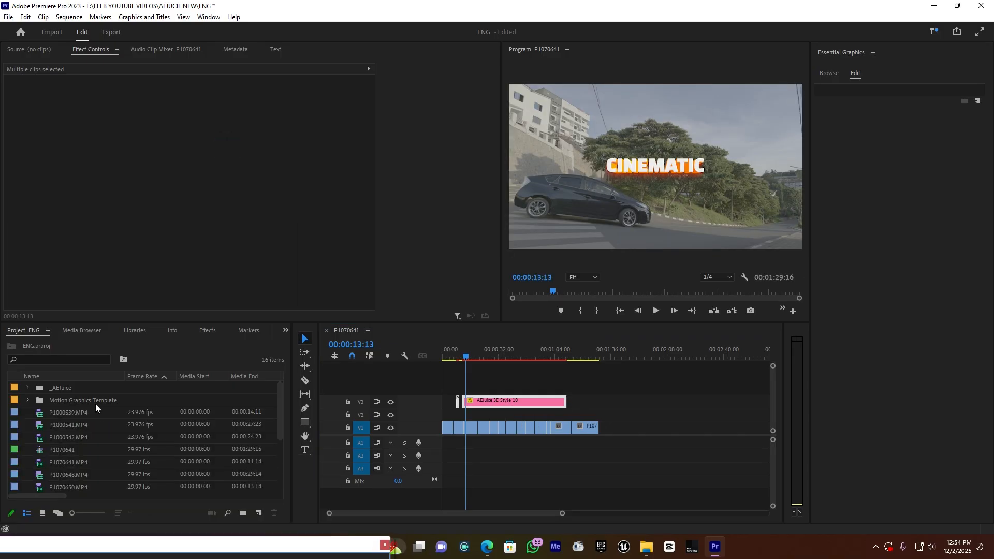
Step: Create an adjustment layer and place it on track V2 across the whole length of the footage
left_click(259, 513)
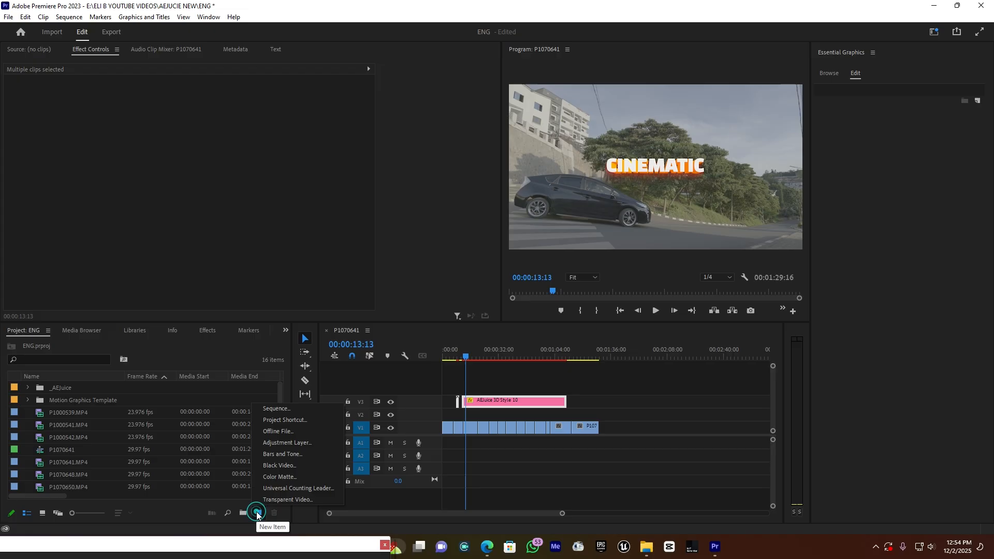
left_click(306, 442)
left_click(511, 309)
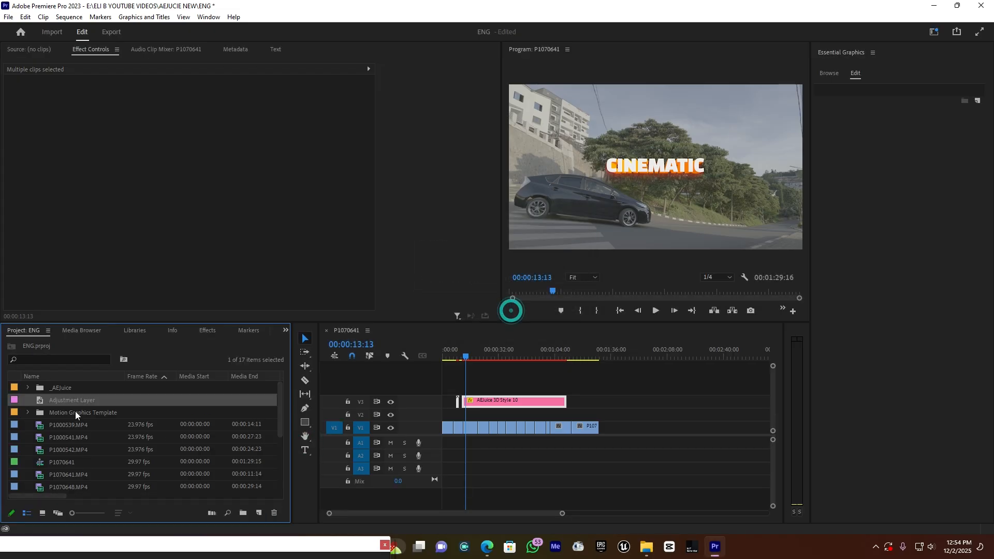
left_click_drag(71, 399, 598, 415)
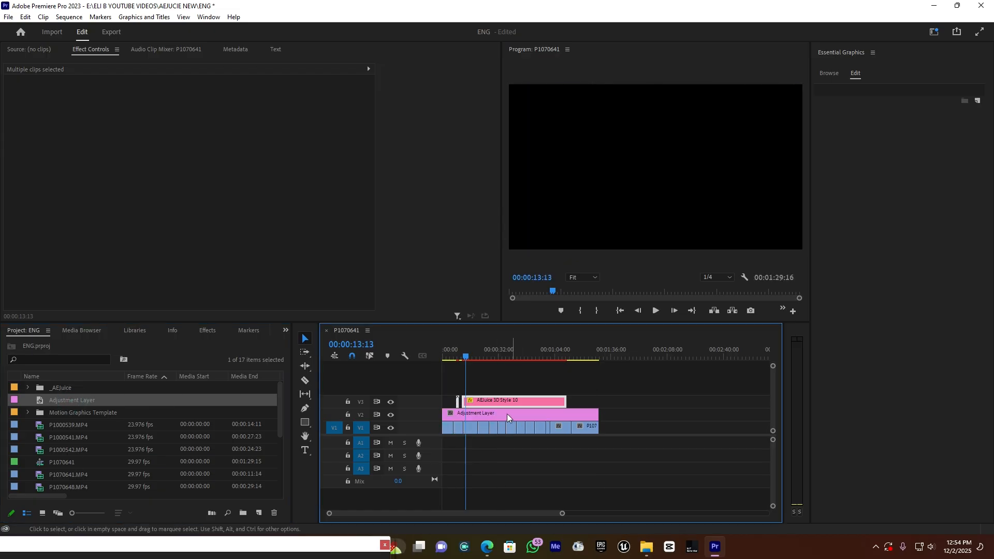
Step: Select the adjustment layer in the timeline and search the effects for COLOR
left_click(500, 415)
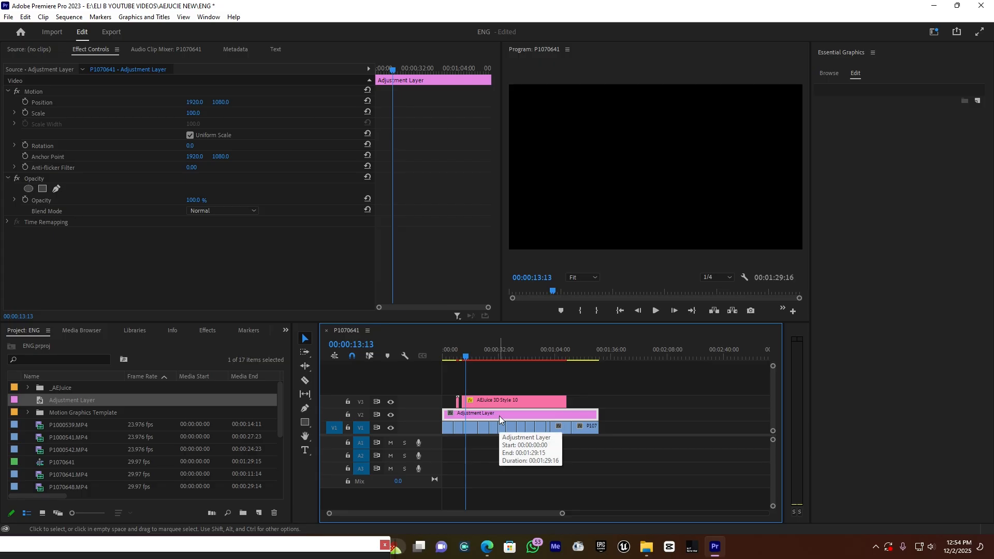
left_click(932, 32)
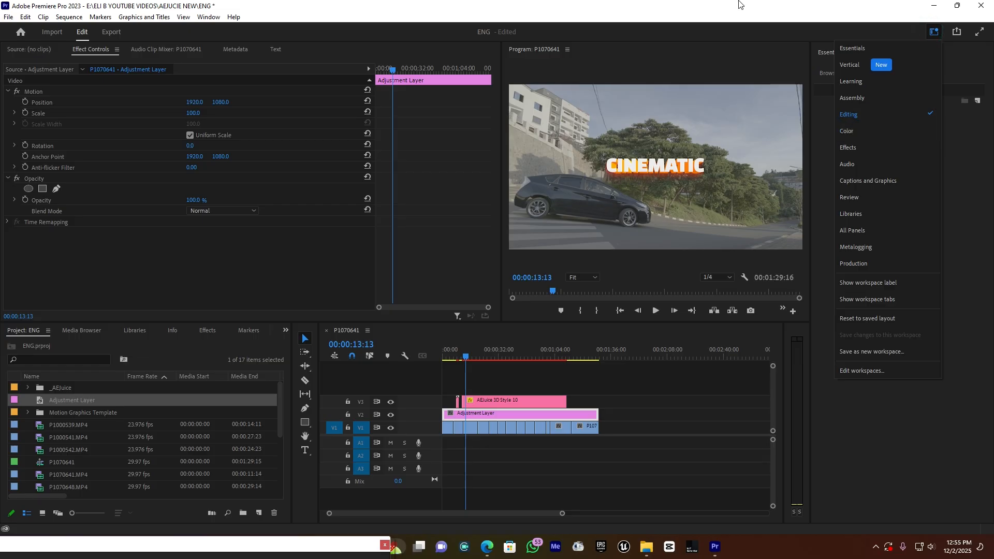
left_click(731, 3)
left_click(205, 334)
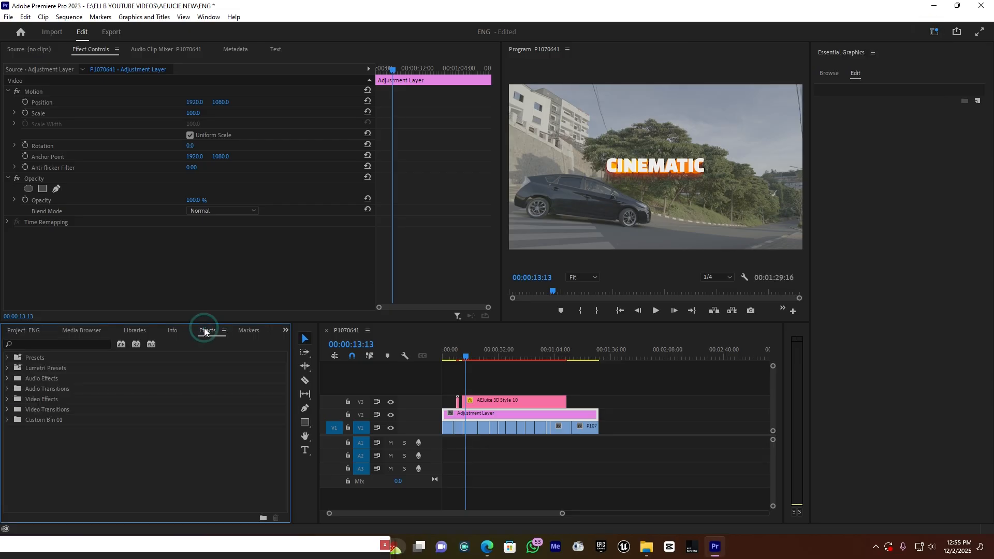
left_click(49, 343)
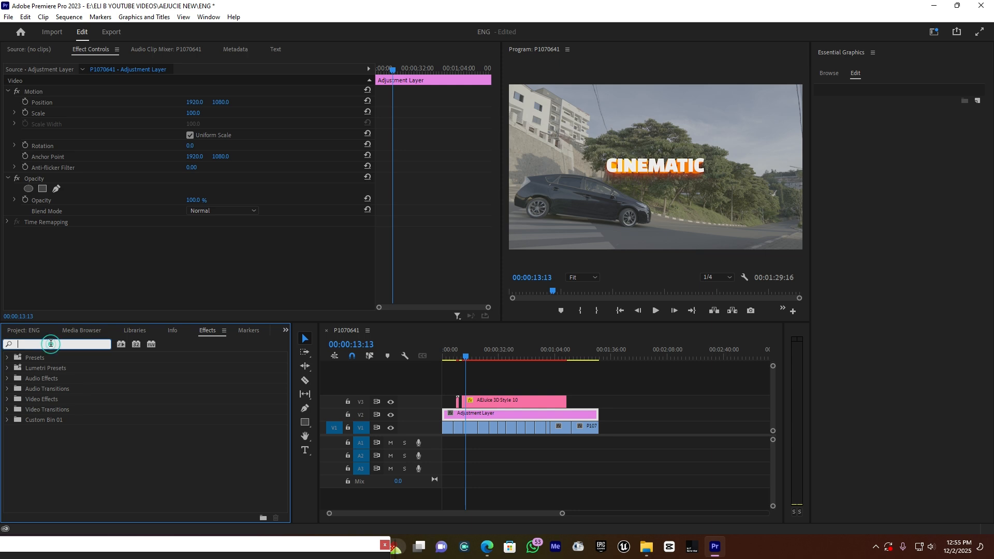
type("co")
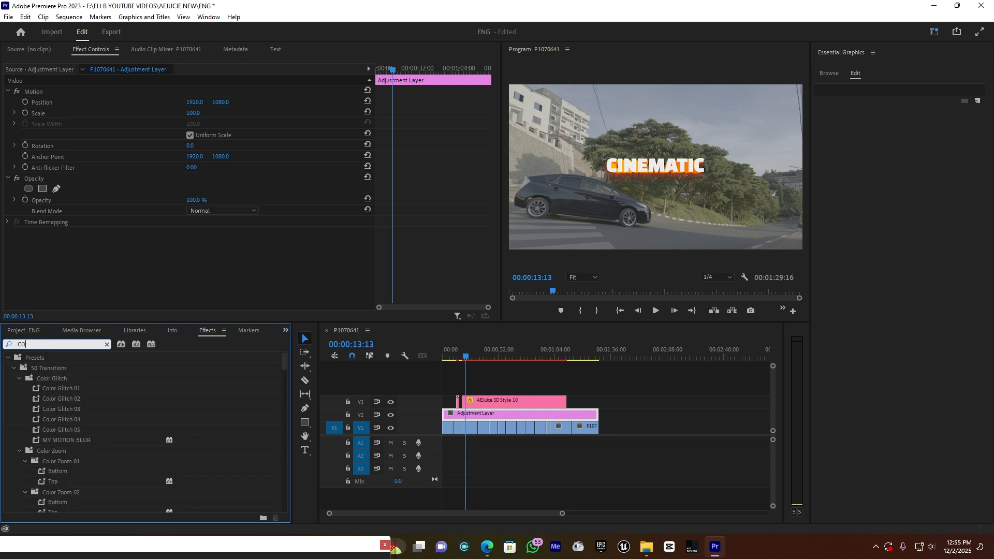
type(";OR")
key("BackSpace")
key("BackSpace")
key("BackSpace")
type(";")
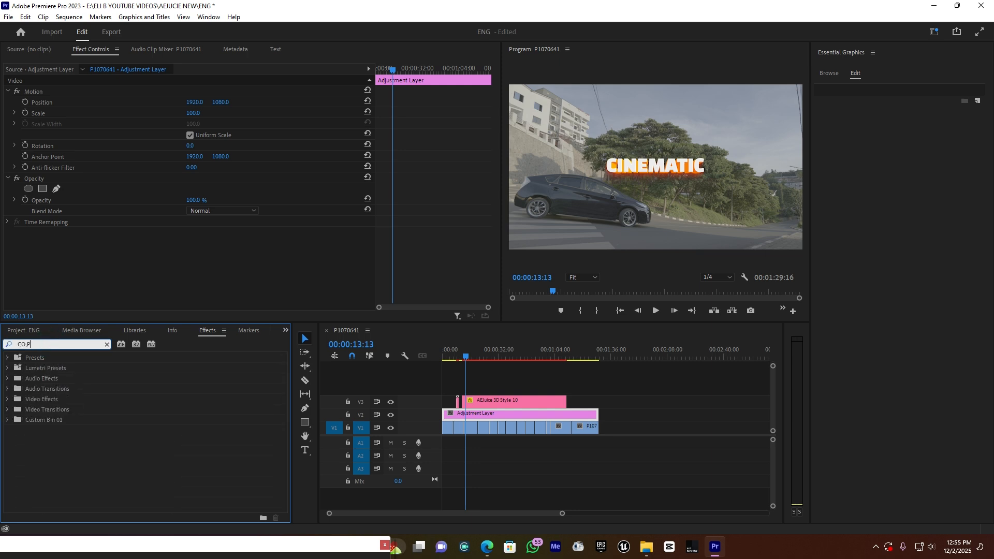
key("BackSpace")
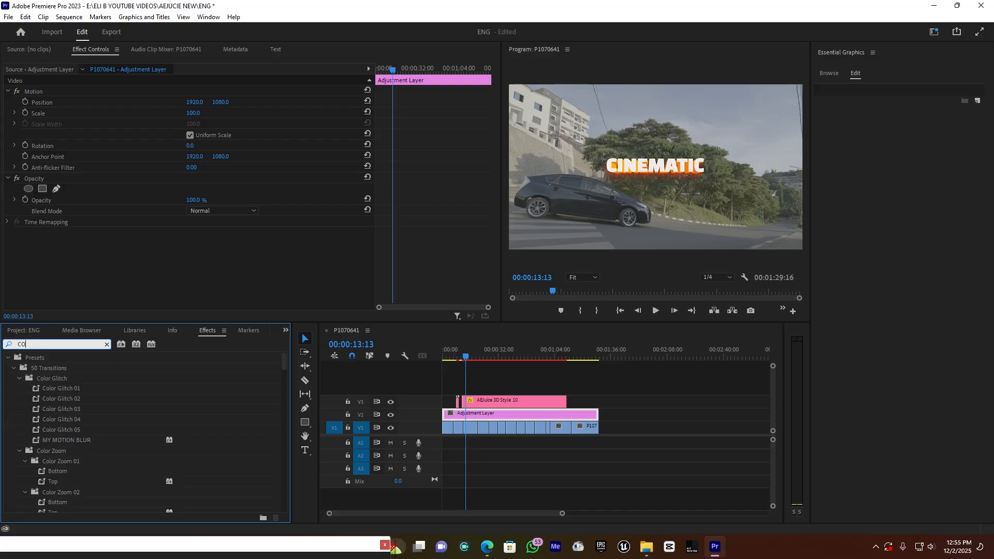
type("LOR")
Step: Apply the Lumetri Color video effect to the adjustment layer
scroll(54, 396, "down", 10)
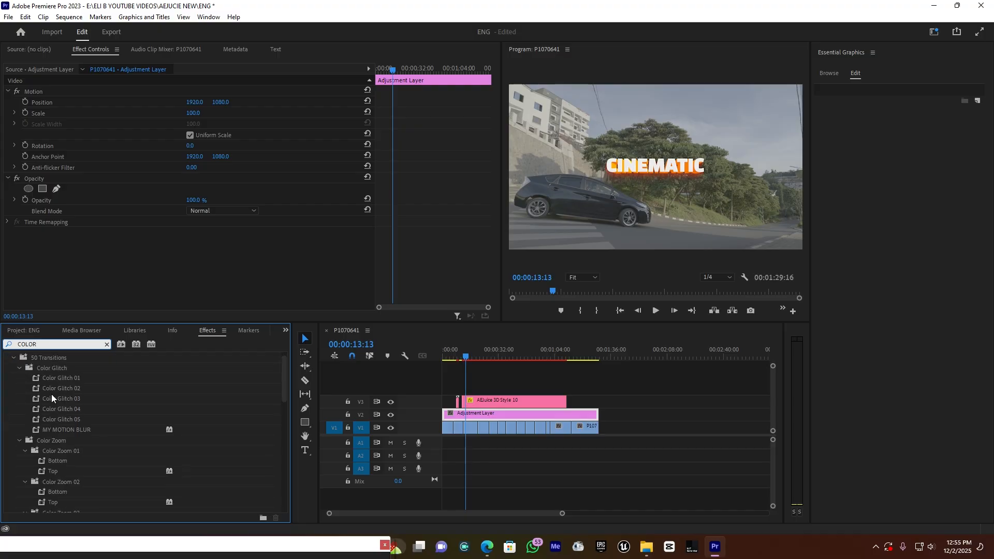
left_click(61, 408)
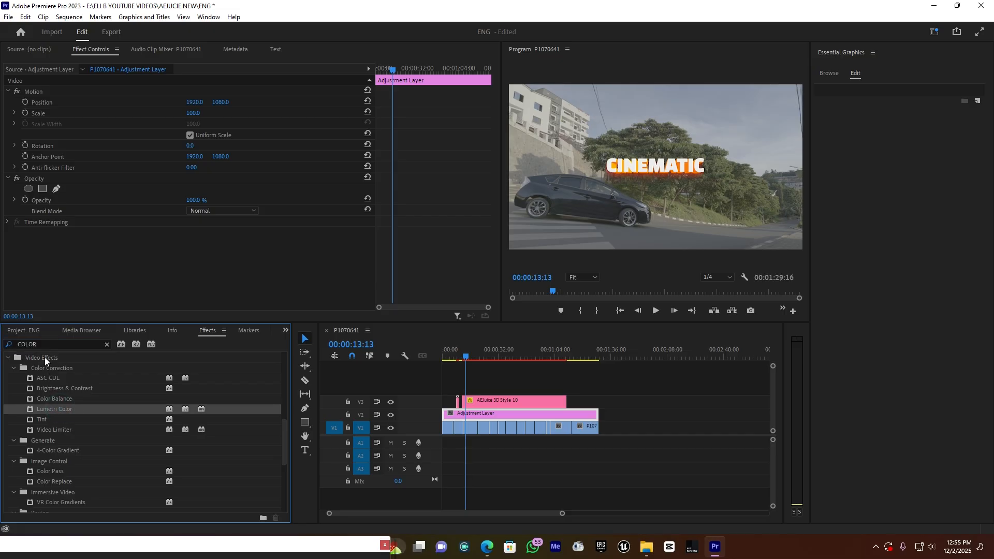
left_click_drag(64, 407, 504, 421)
Step: Load AEJuice Tron - LOG from the Pictures folder as the Input LUT in Lumetri Color's Basic Correction
left_click(14, 254)
left_click(197, 276)
left_click(213, 308)
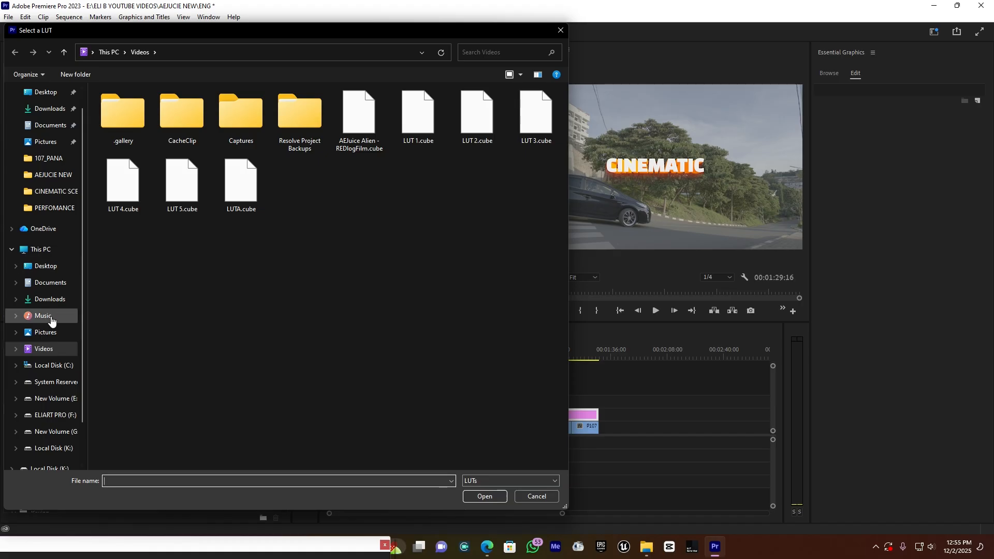
left_click(46, 315)
left_click(44, 333)
double_click(181, 148)
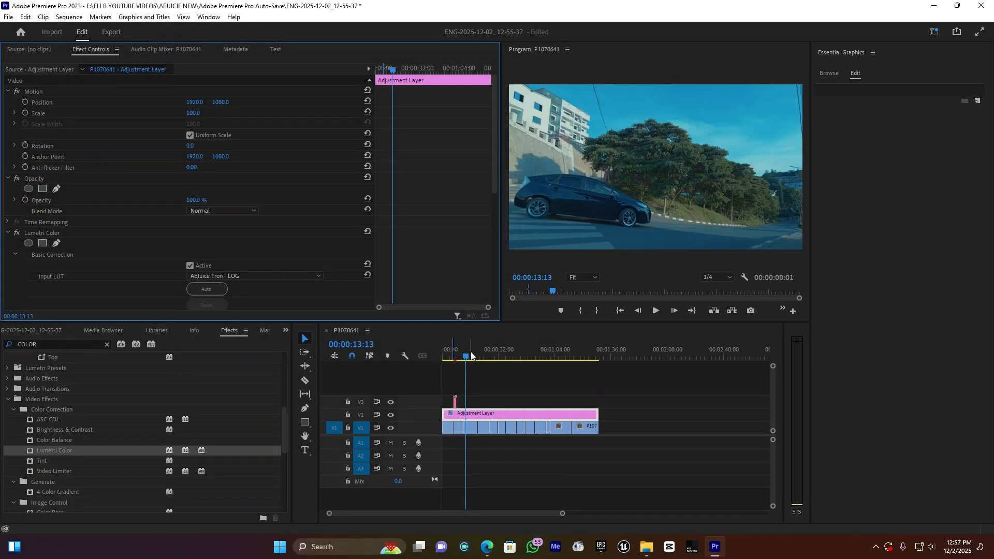
Step: Check the graded look on clips at several points along the sequence
left_click(504, 355)
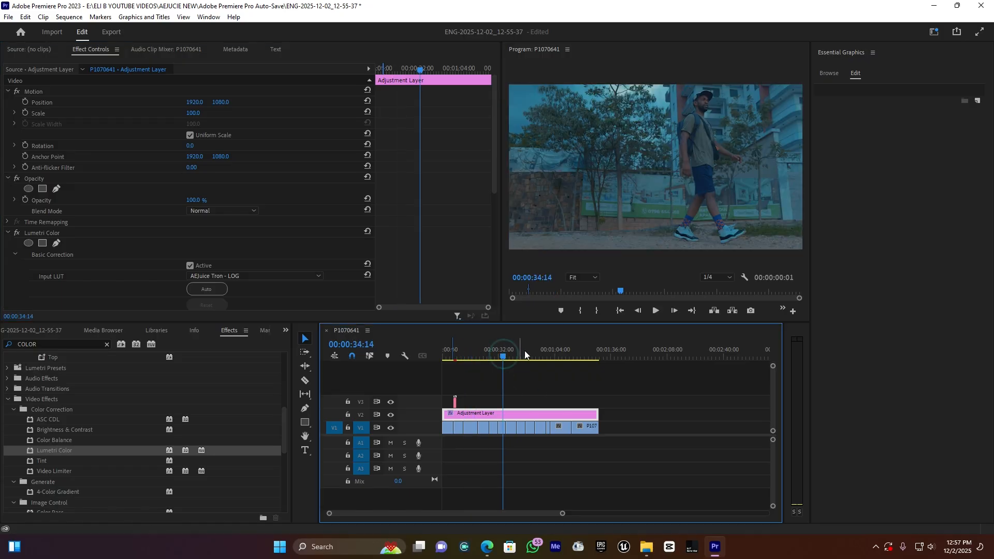
left_click(548, 355)
left_click(592, 355)
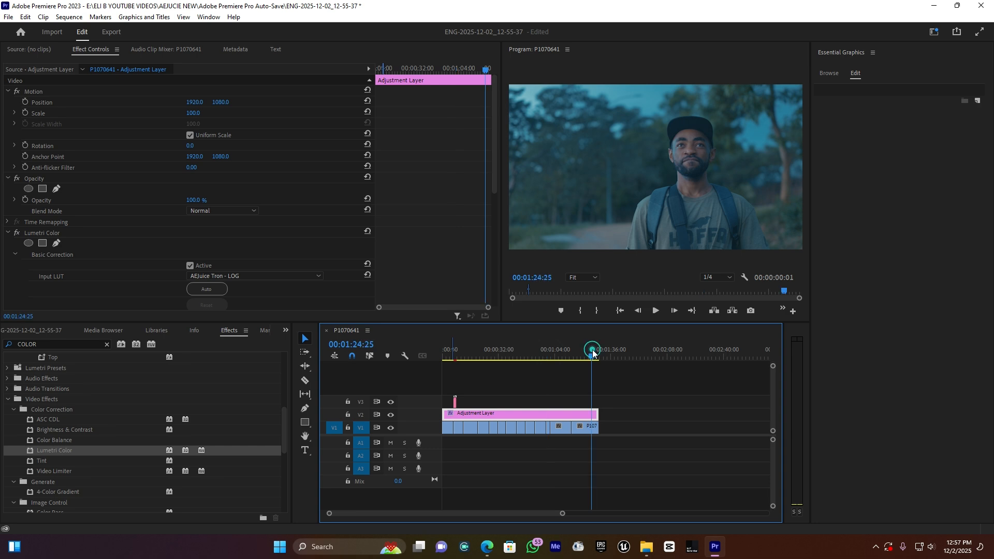
left_click(555, 352)
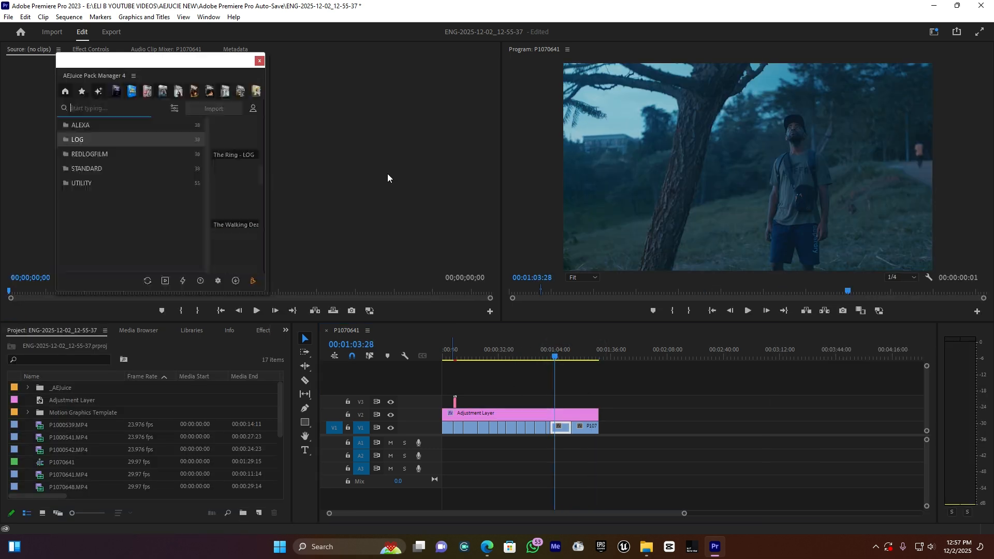
Step: Enlarge the AEJuice Pack Manager window and return to the full pack library
left_click_drag(262, 293, 514, 494)
mouse_move(383, 60)
left_mouse_down()
mouse_move(325, 51)
mouse_move(378, 52)
mouse_move(367, 56)
left_mouse_up()
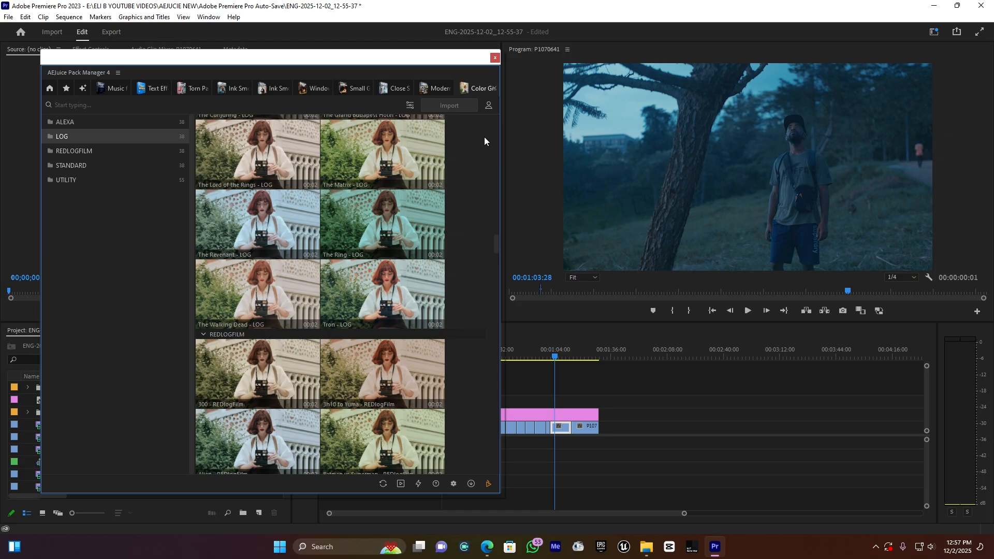
left_click(49, 91)
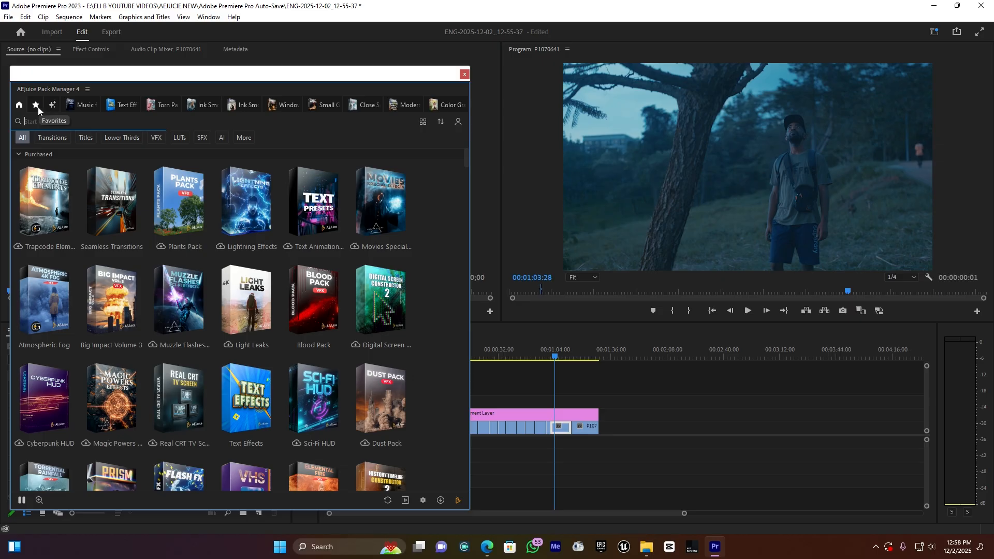
Step: Import the track Last Light from the Sad Piano Emotional - Instrumental folder of the Music for Video pack in the SFX category
left_click(201, 137)
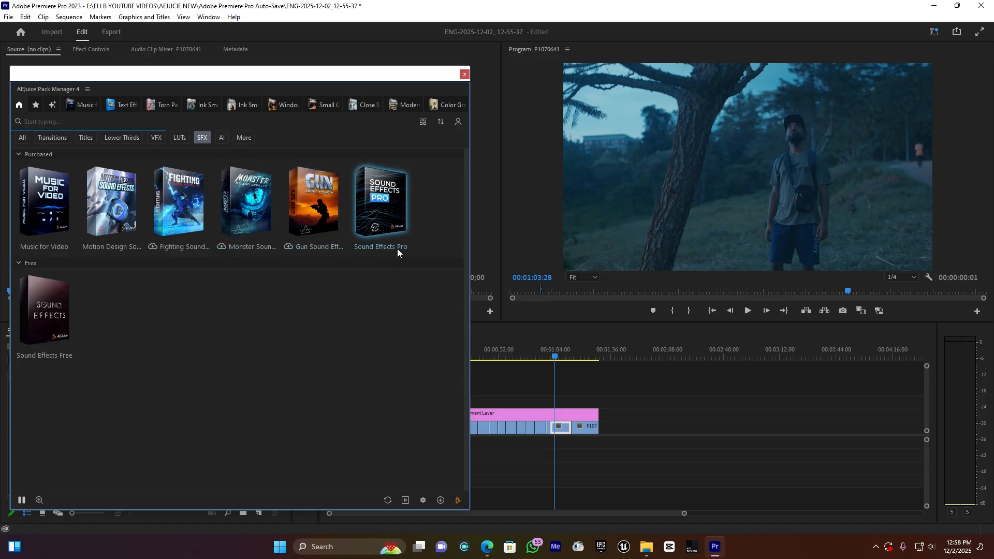
left_click(40, 207)
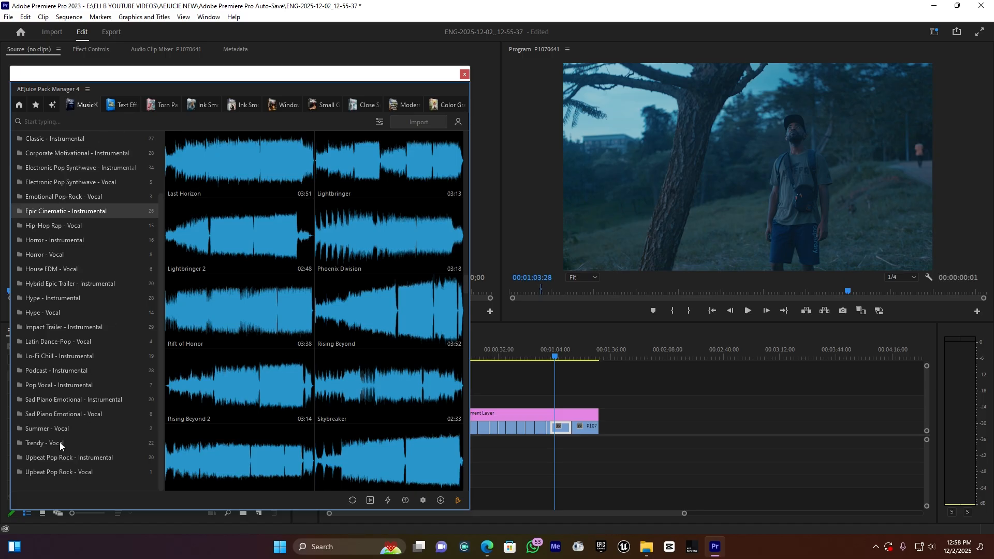
left_click(84, 403)
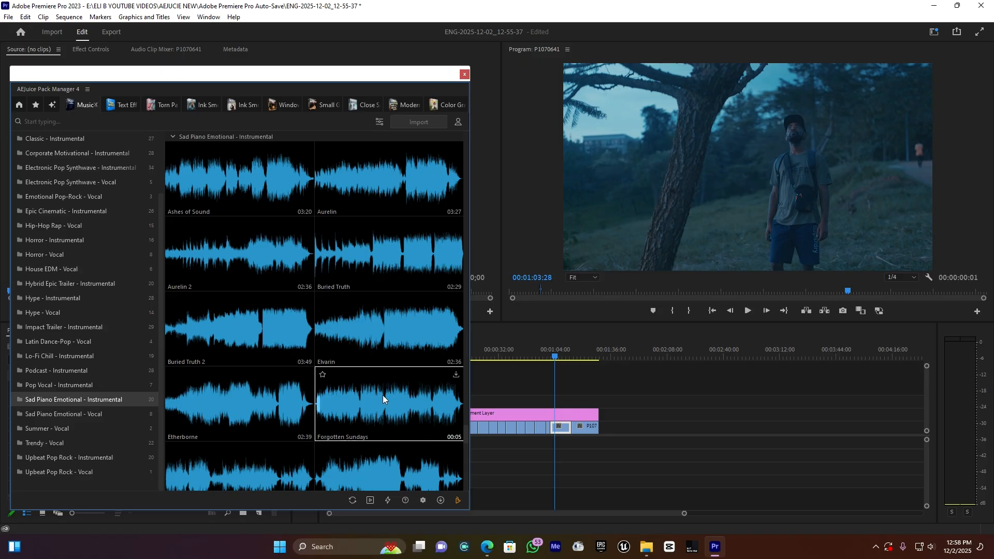
scroll(383, 396, "down", 2)
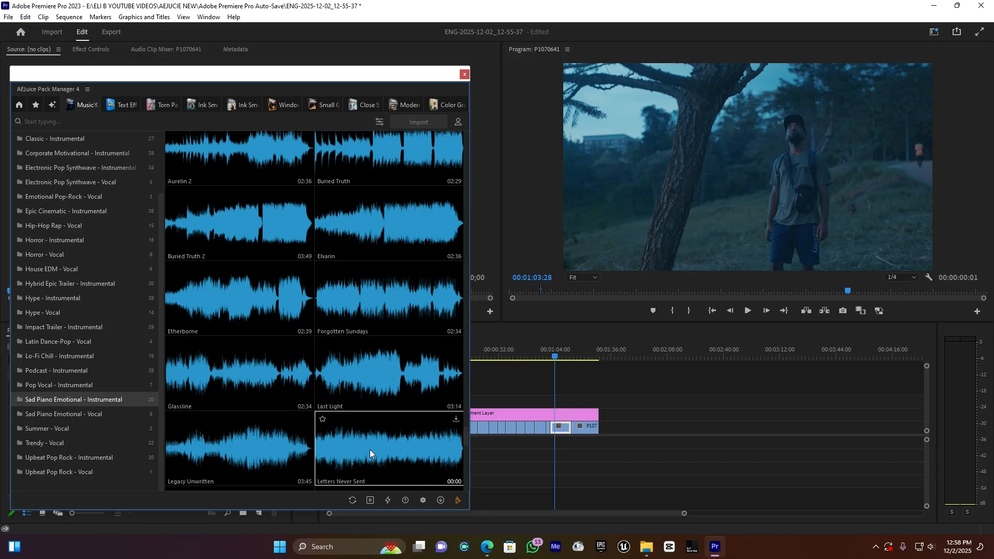
left_click(369, 370)
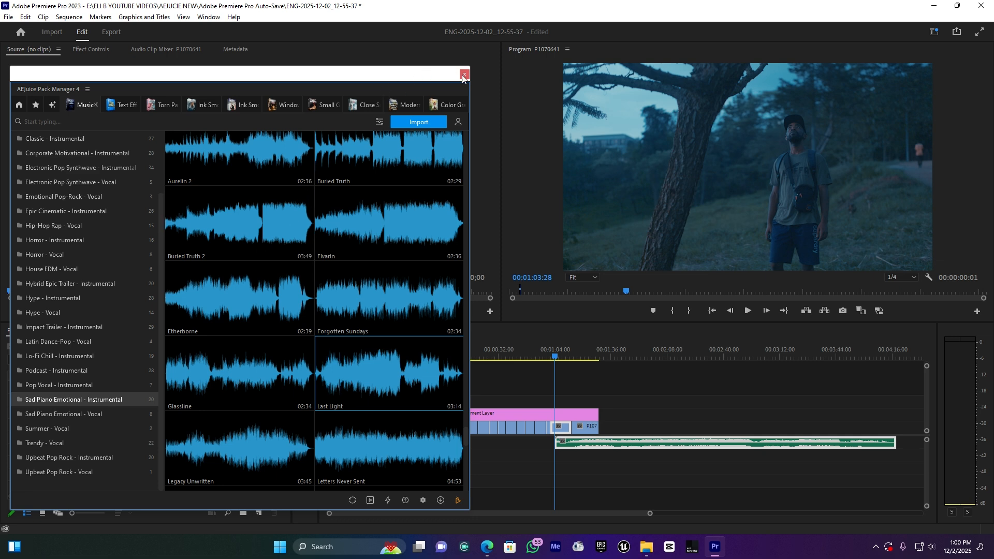
Step: Move the Pack Manager window clear of the timeline and shift the music clip on A1 to the start of the sequence
left_click_drag(412, 79, 857, 498)
left_click_drag(705, 439, 517, 434)
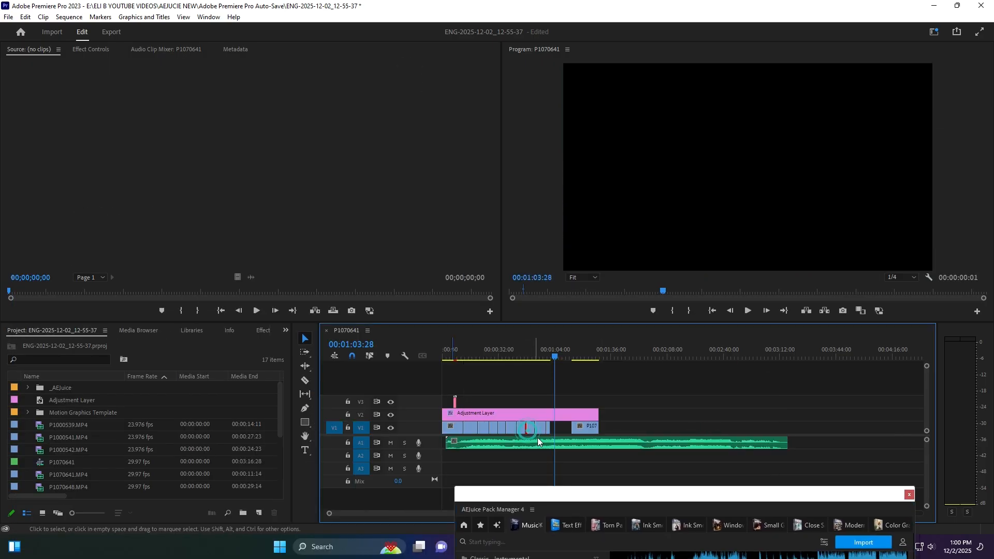
left_click_drag(594, 441, 590, 441)
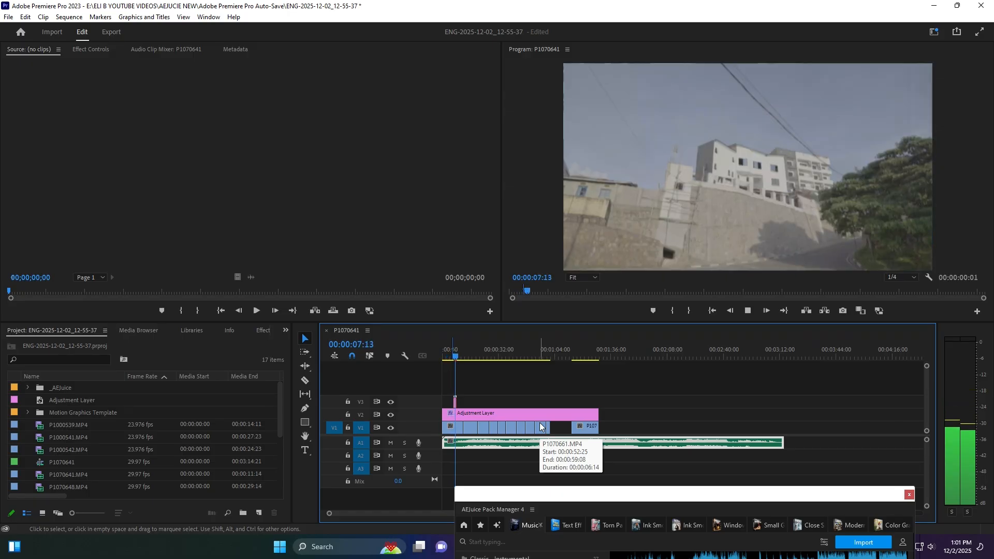
Step: Preview the opening of the sequence with the music and turn off the output of the adjustment layer's track V2
left_click(535, 460)
key("space")
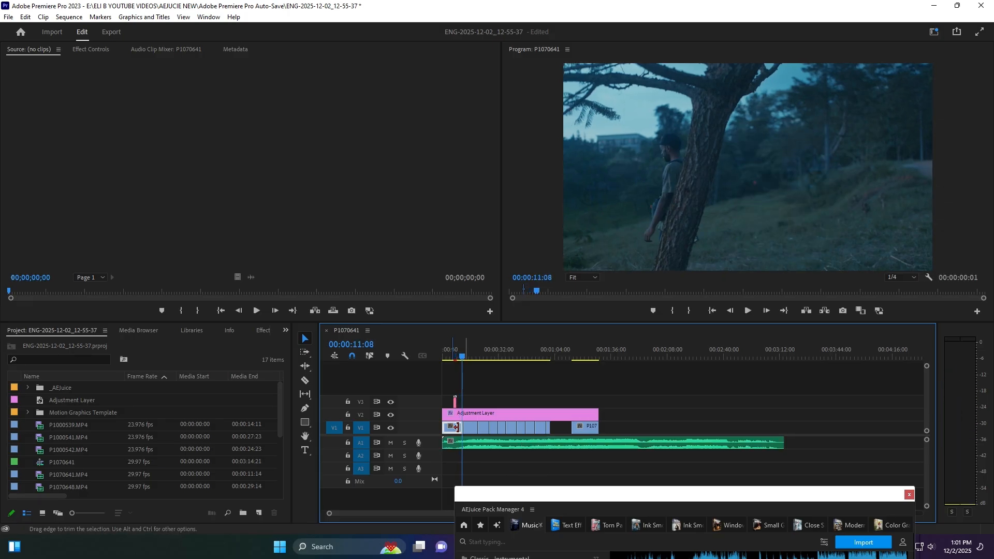
left_click(391, 415)
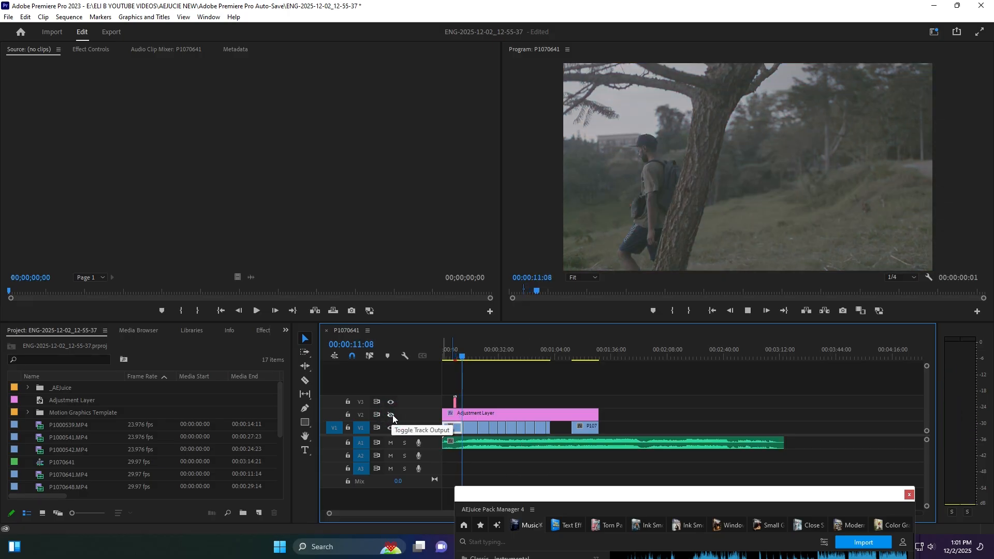
key("space")
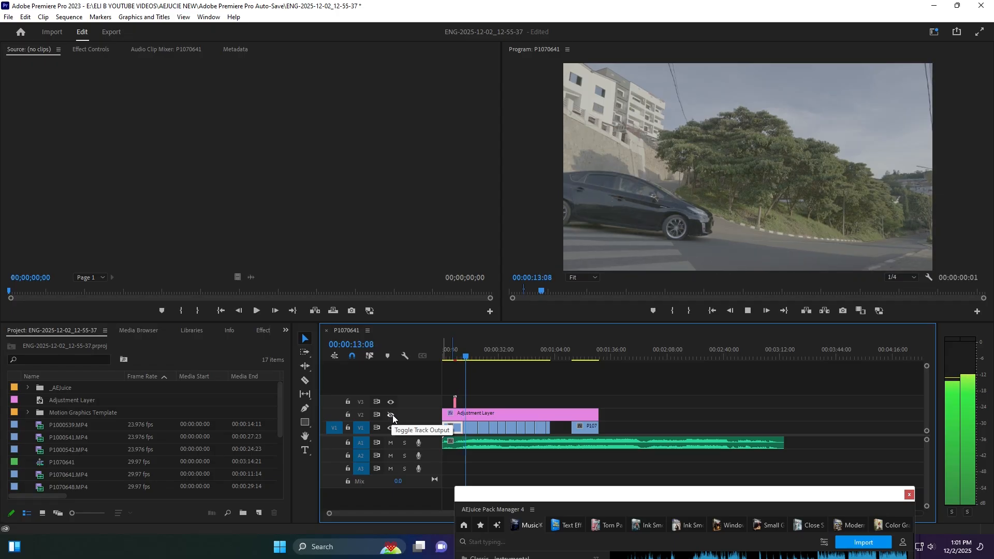
Step: Play the ungraded sequence from around 00:00:32 and save the project
left_click(498, 356)
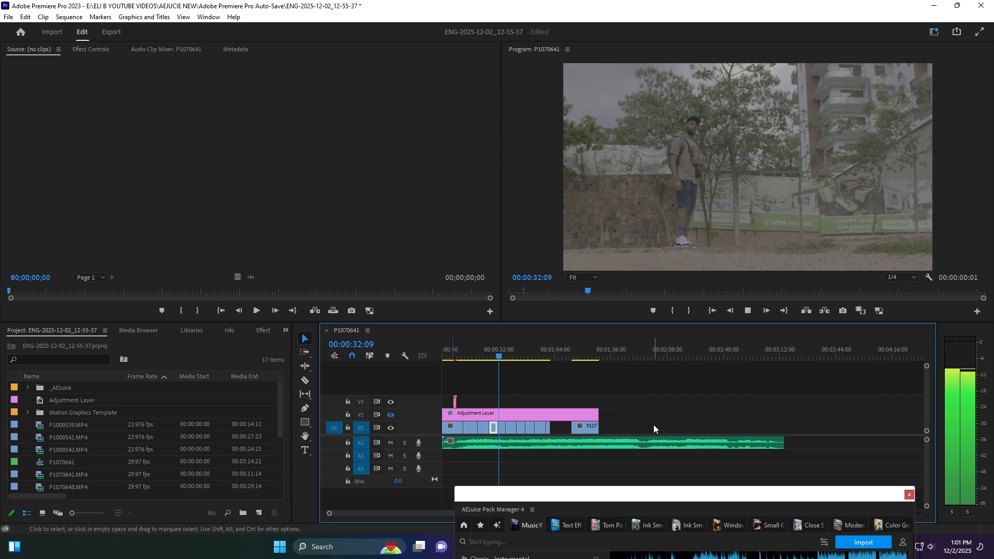
key("space")
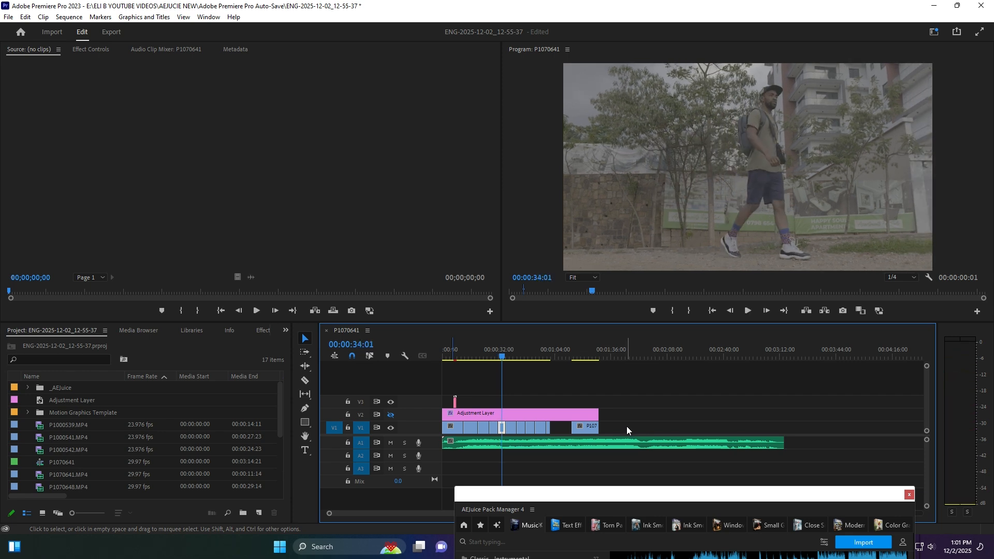
key("ctrl+s")
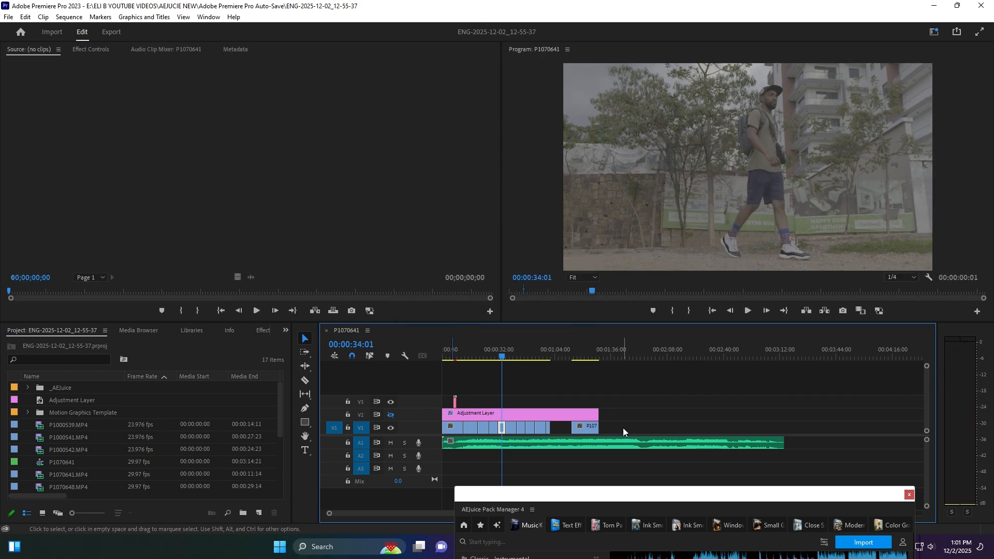